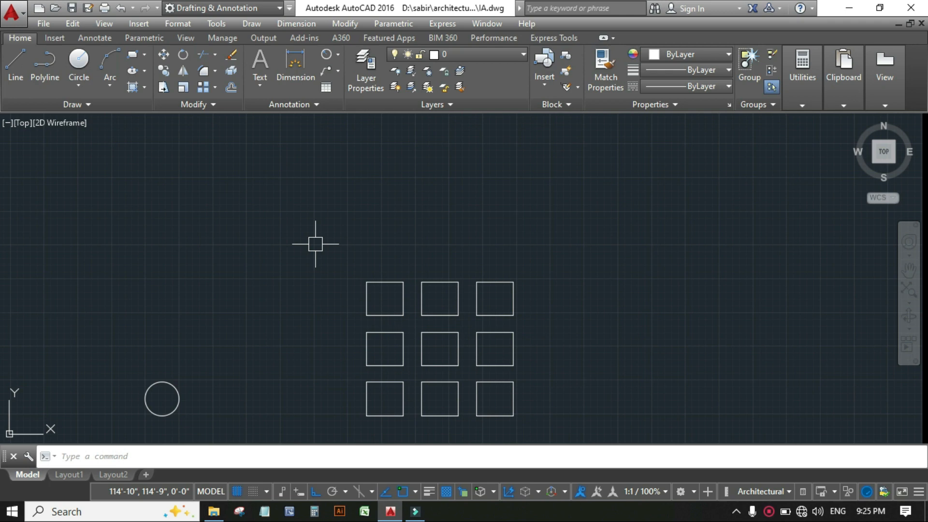
# Inspect the settings of the 3-by-3 array of squares, and keep the expanded Modify tools pinned open.
pyautogui.click(391, 278)
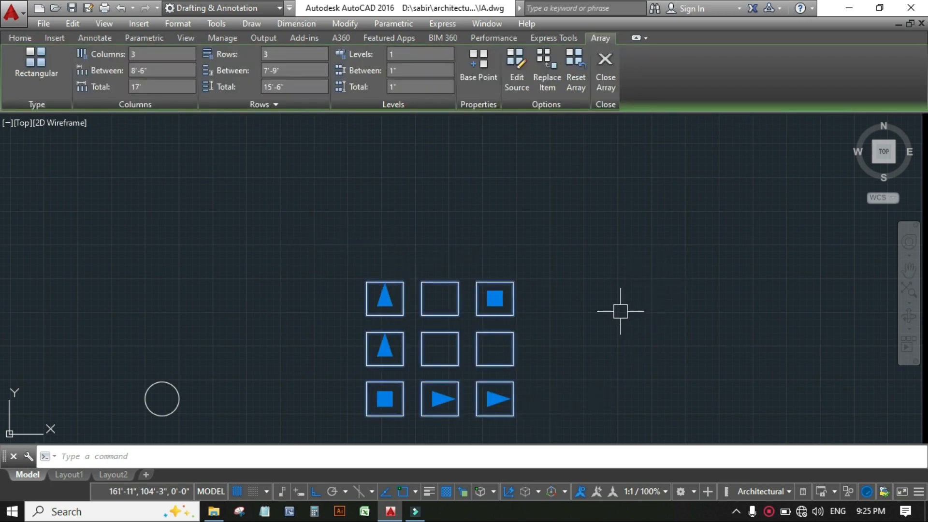
pyautogui.press('Escape')
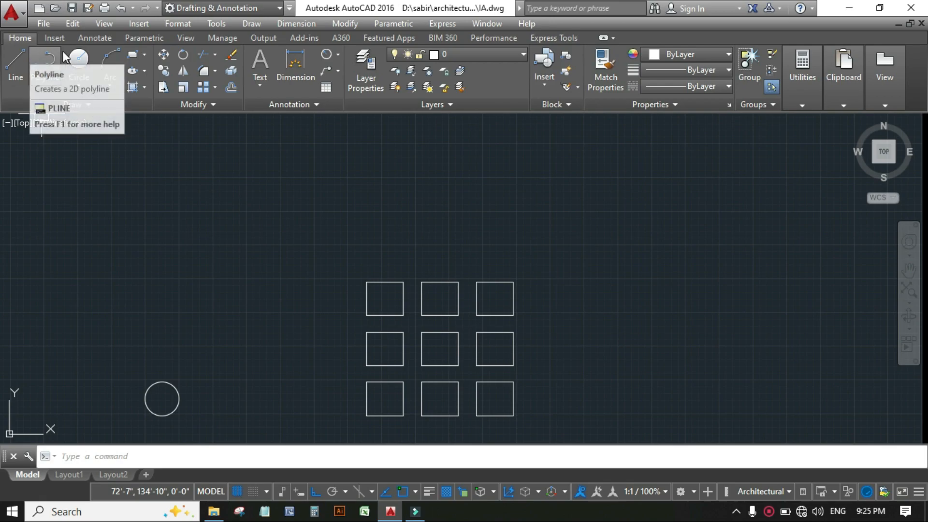
pyautogui.click(197, 104)
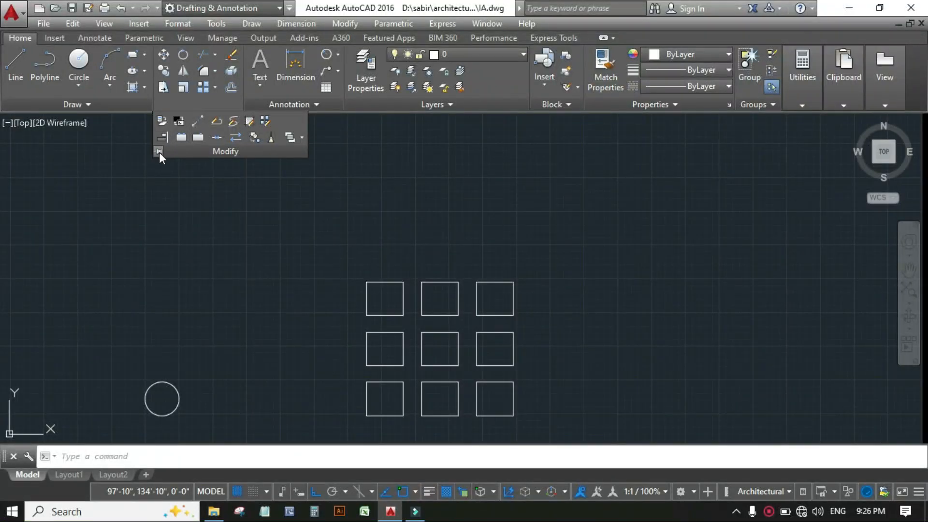
pyautogui.click(158, 152)
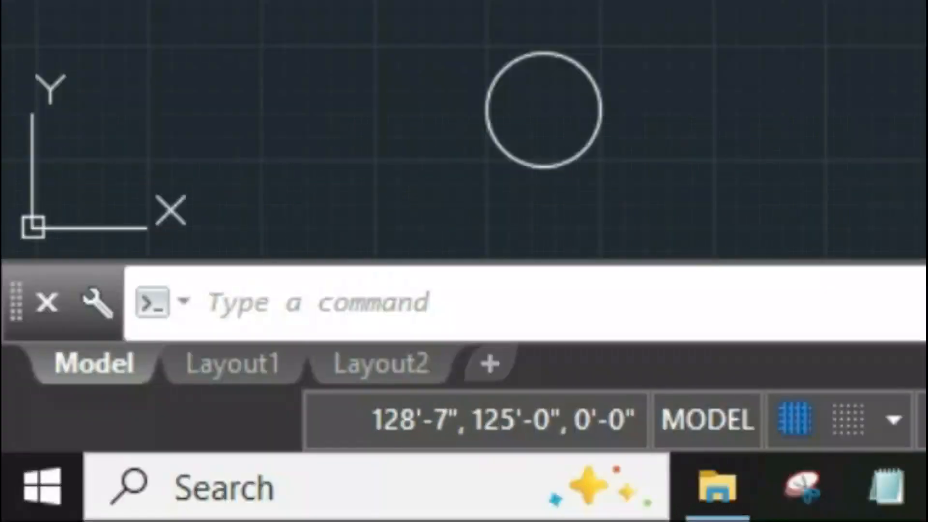
pyautogui.write('ARRAY')
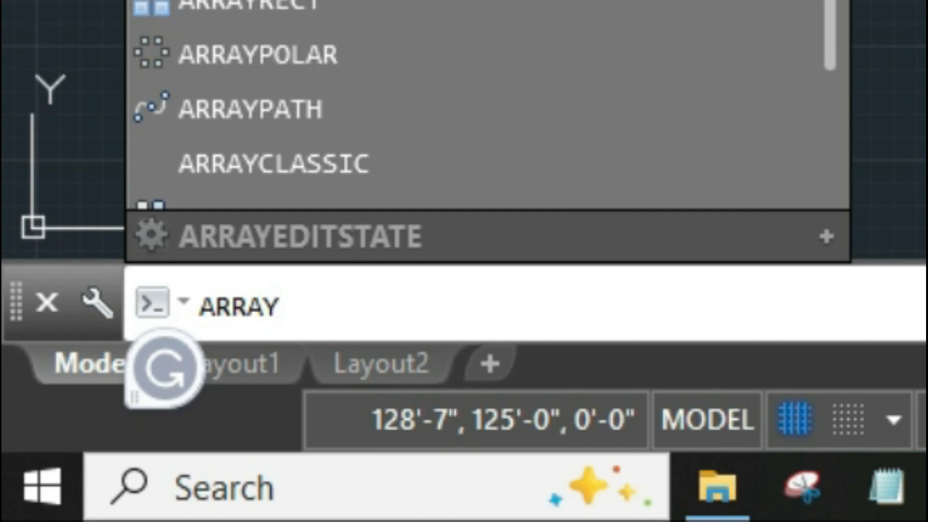
pyautogui.write('e')
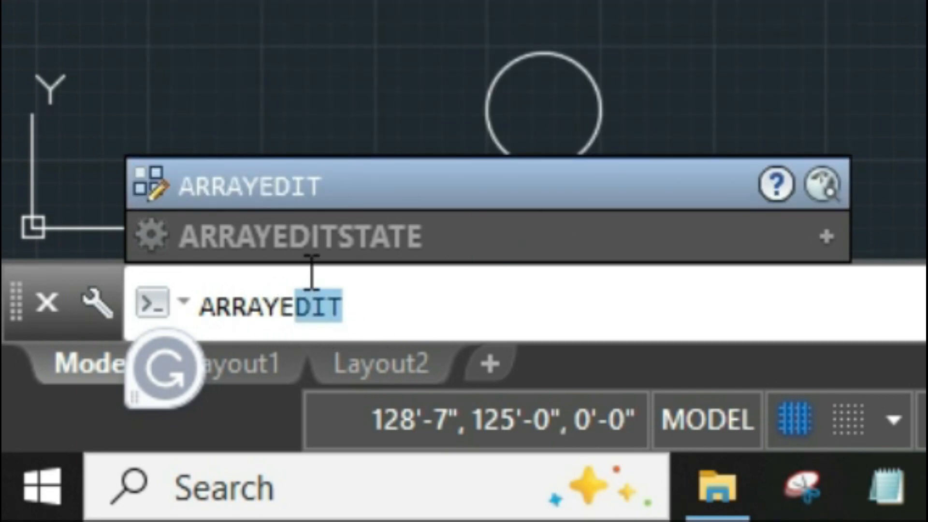
pyautogui.click(271, 188)
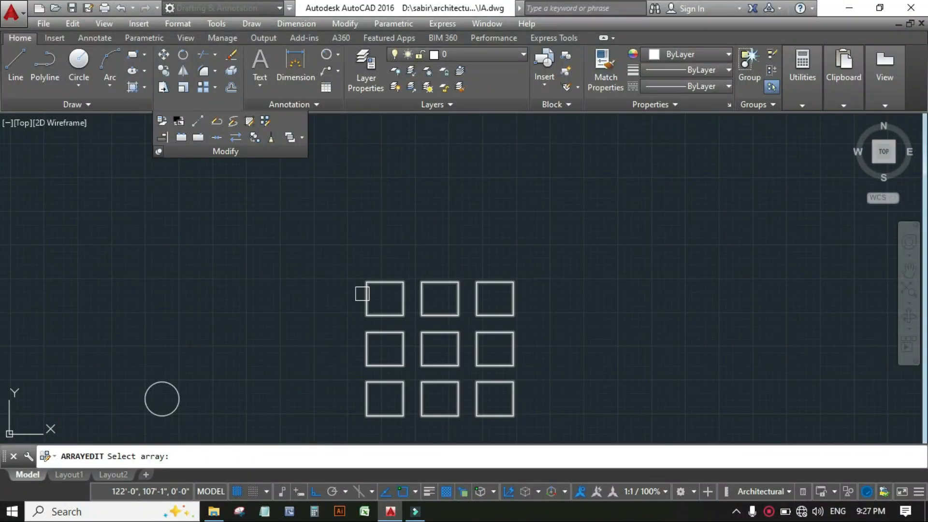
pyautogui.press('Escape')
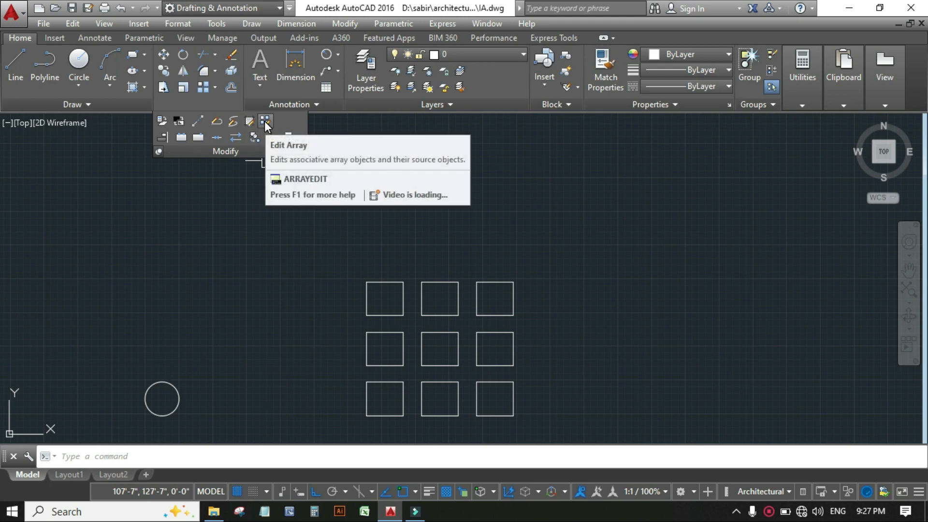
# Open the rectangular array's source objects for editing with Edit Array, using the lower-left square as the source item.
pyautogui.click(264, 121)
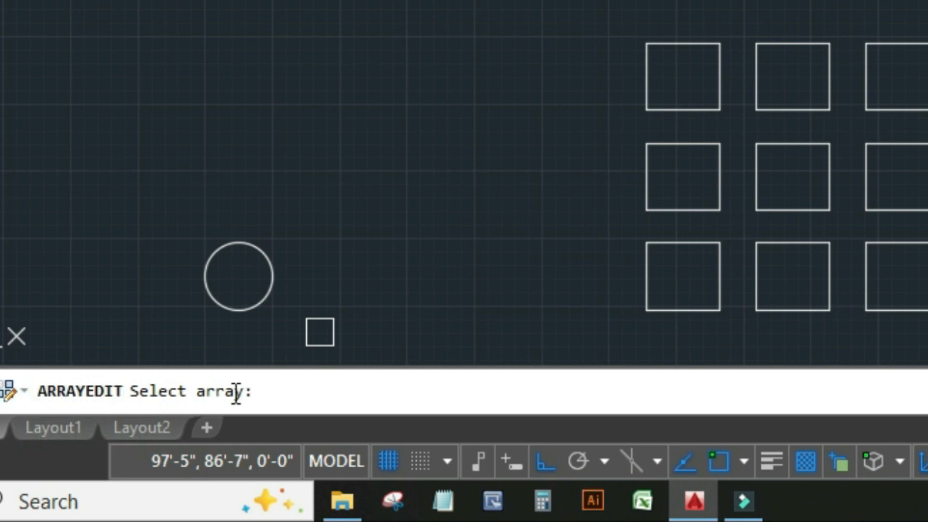
pyautogui.click(647, 304)
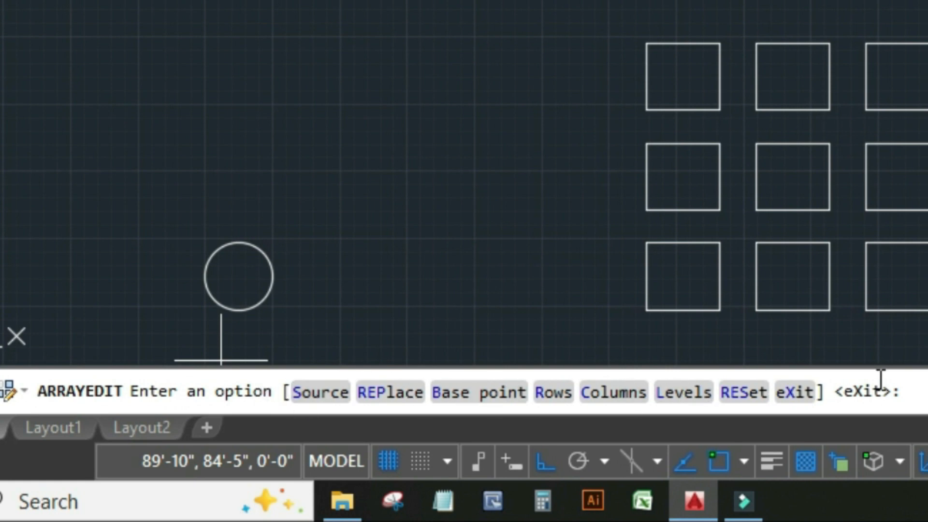
pyautogui.click(300, 392)
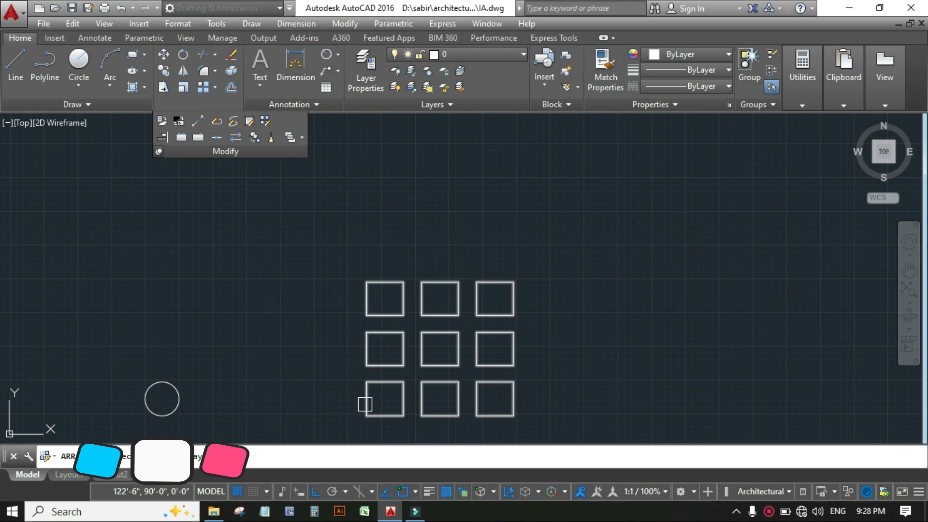
pyautogui.click(366, 401)
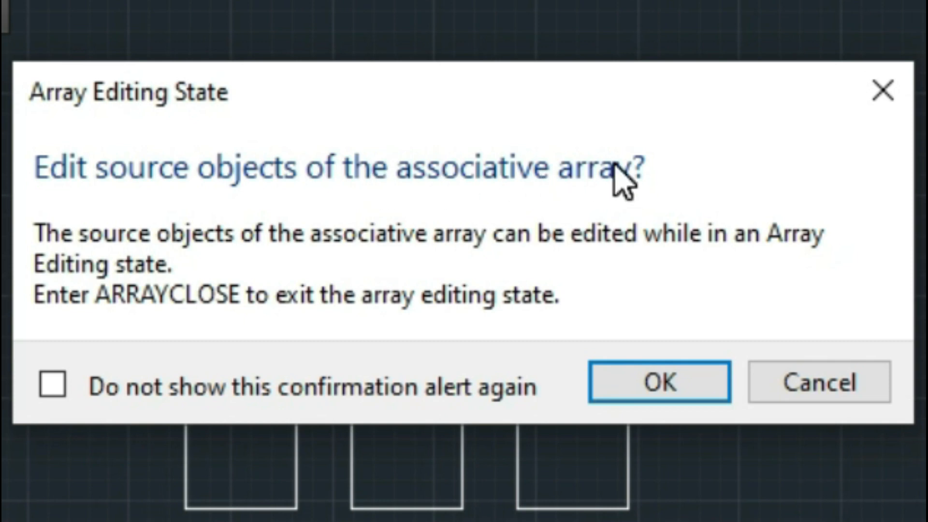
pyautogui.click(667, 389)
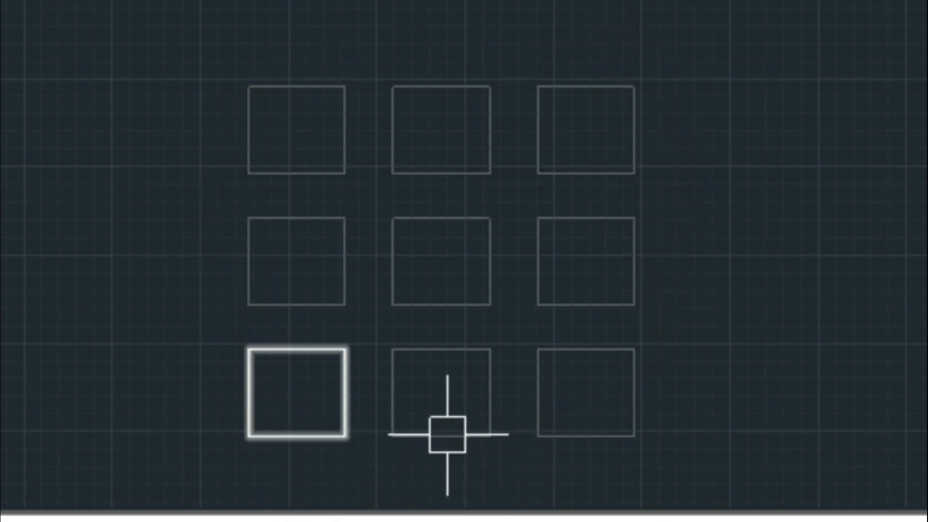
# Stretch the source square's upper-right corner straight down to the midpoint of its right side.
pyautogui.click(251, 402)
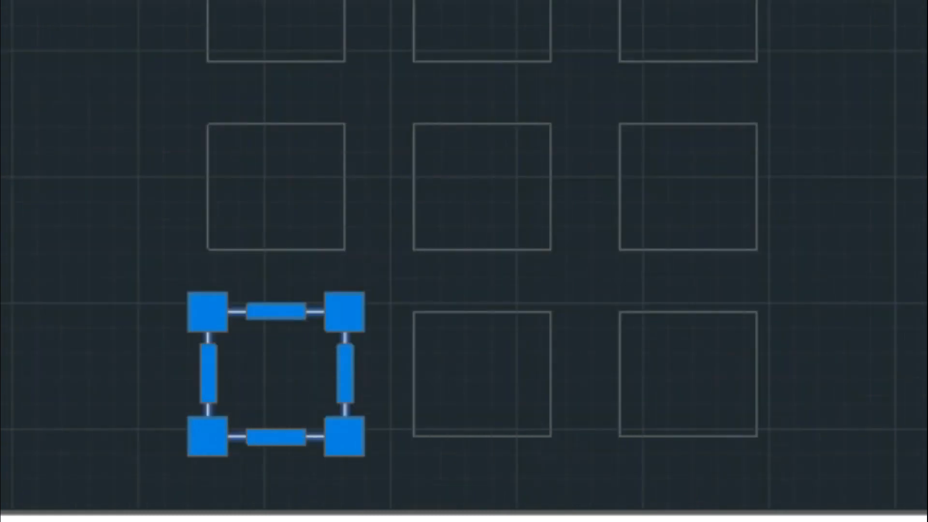
pyautogui.scroll(2, 344, 436)
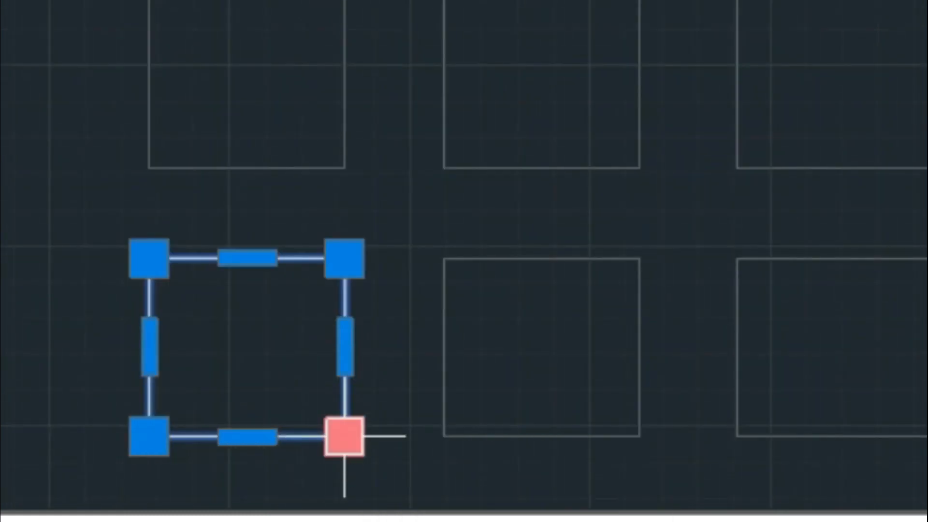
pyautogui.click(344, 257)
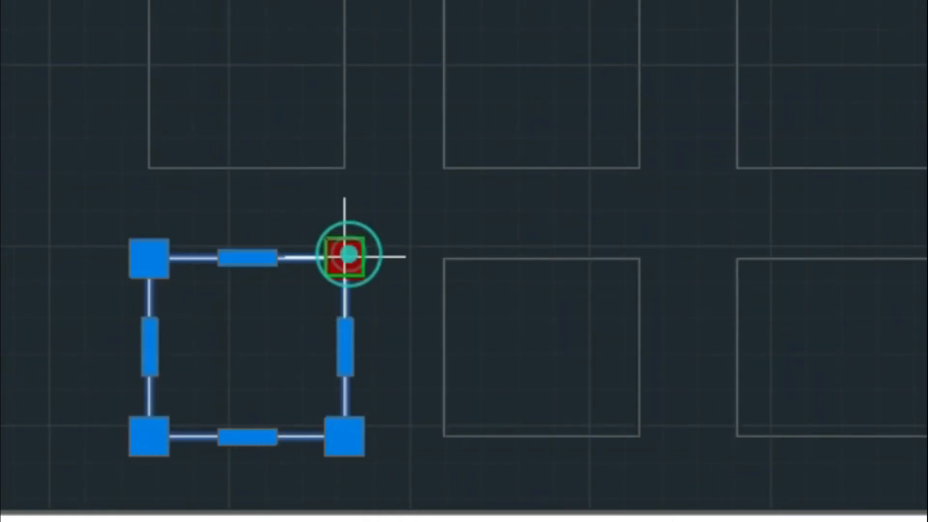
pyautogui.click(344, 345)
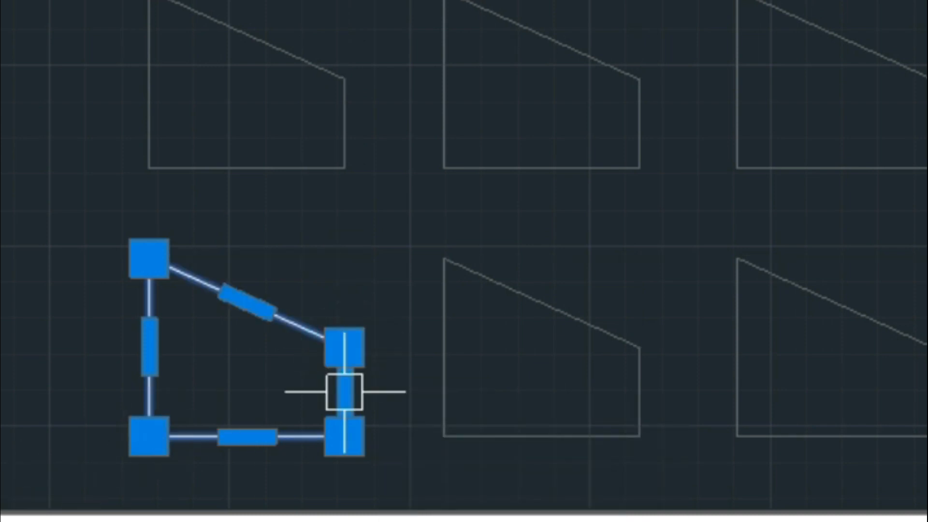
pyautogui.moveTo(344, 345)
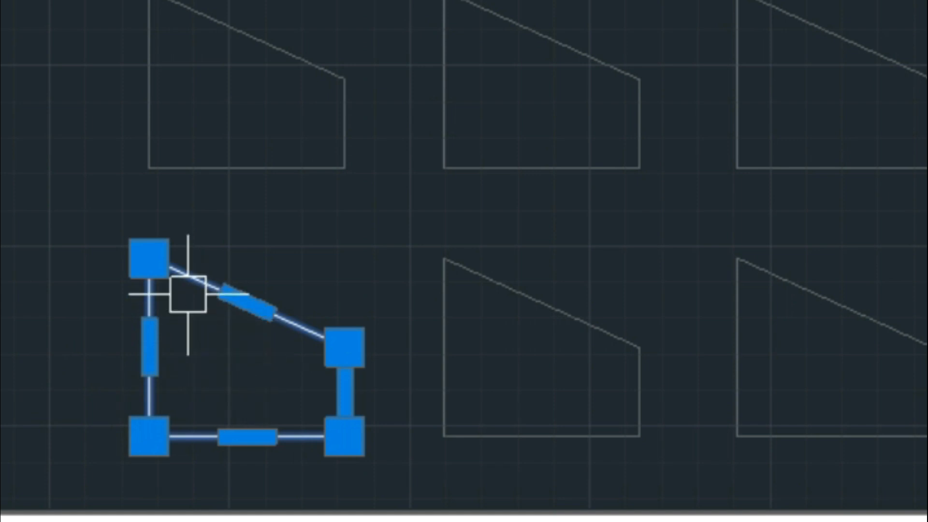
# Discard the changes to the array's source square and leave the array editing state.
pyautogui.moveTo(247, 301)
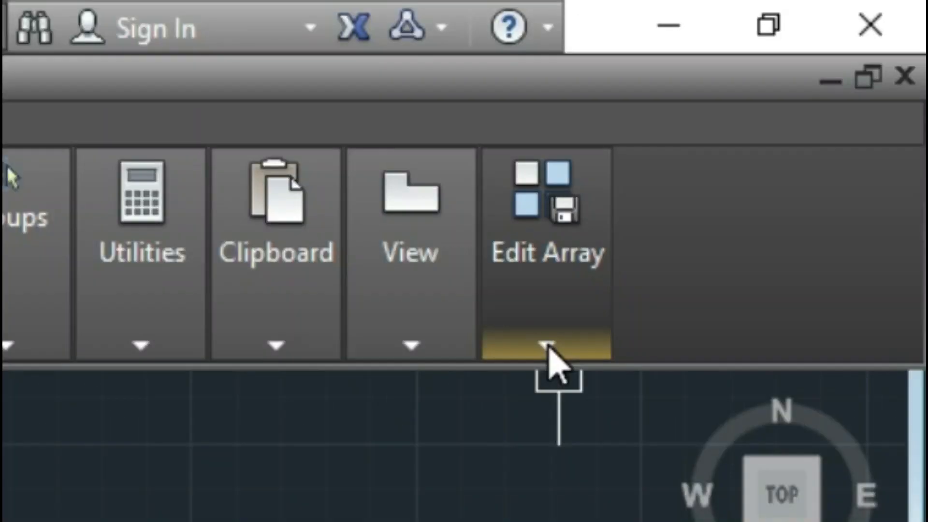
pyautogui.click(546, 345)
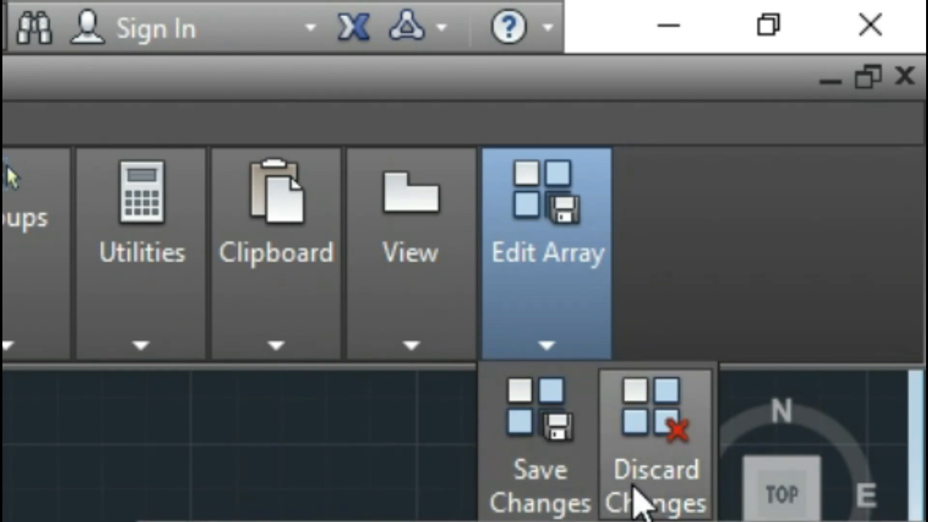
pyautogui.click(664, 482)
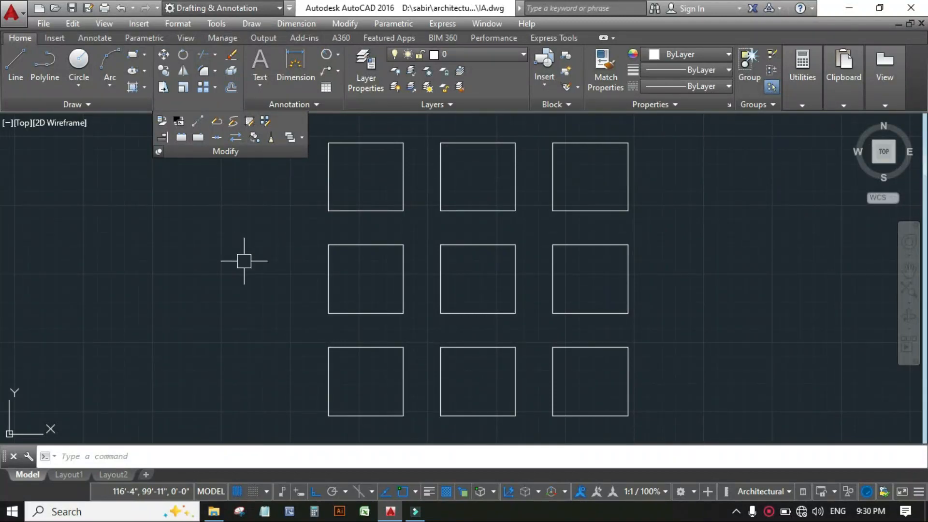
# Start replacing items of the rectangular array with Edit Array, choosing the separate circle as the replacement object.
pyautogui.click(265, 121)
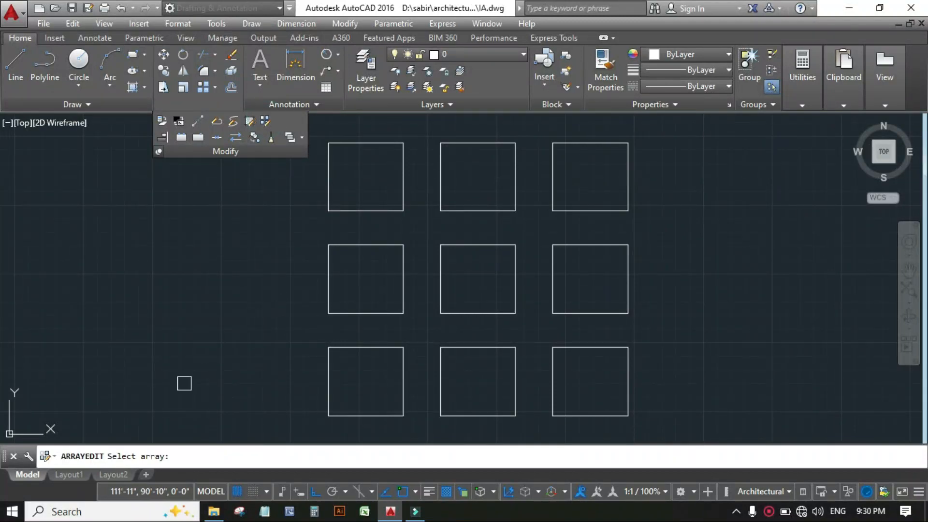
pyautogui.click(330, 402)
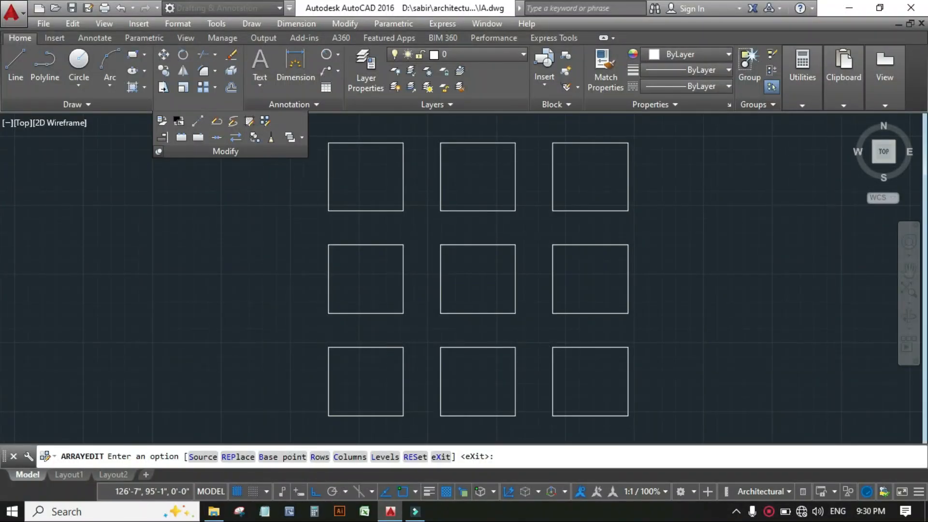
pyautogui.scroll(-2, 418, 299)
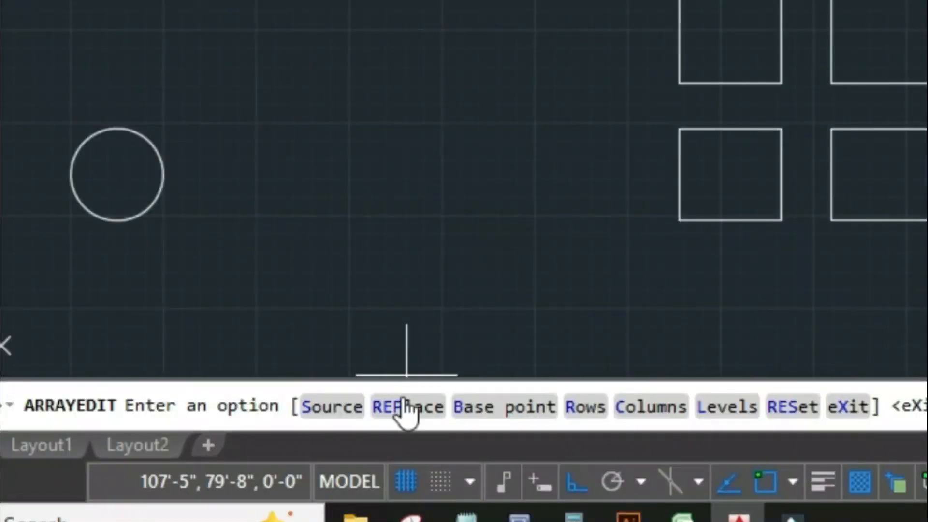
pyautogui.click(230, 456)
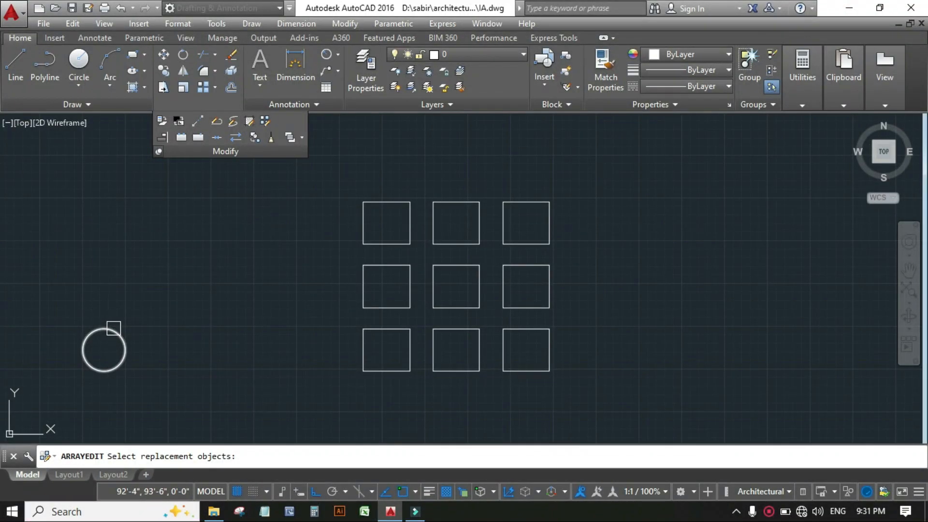
pyautogui.click(113, 328)
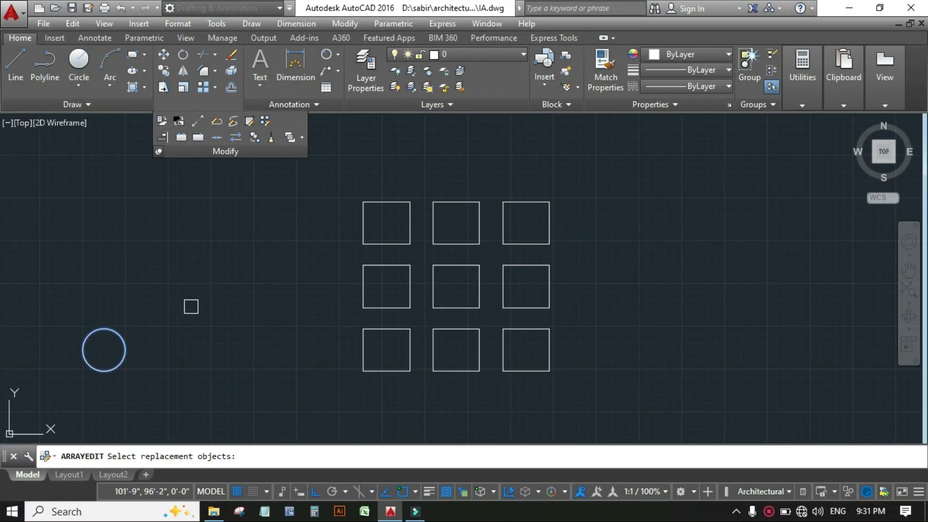
pyautogui.press('Return')
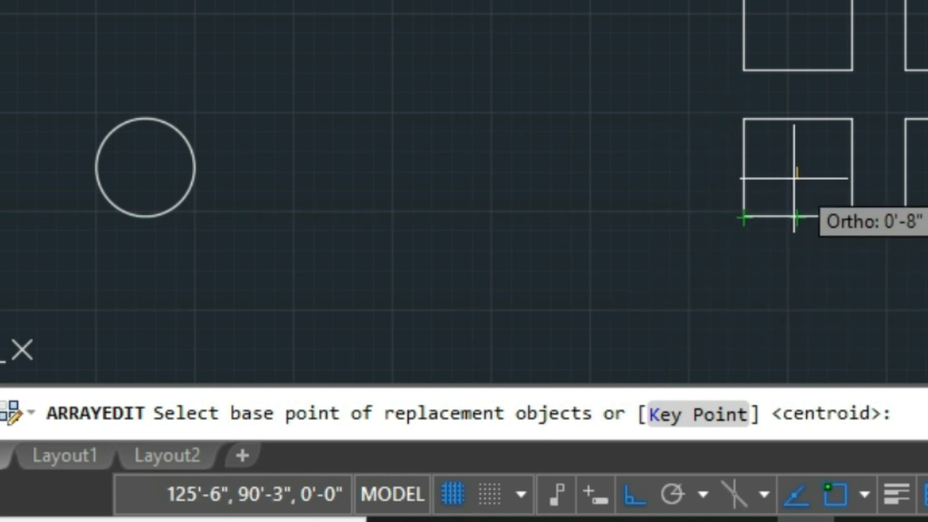
# Replace the bottom row's first and last squares with the circle based on its centroid, and apply the Source objects option.
pyautogui.click(906, 409)
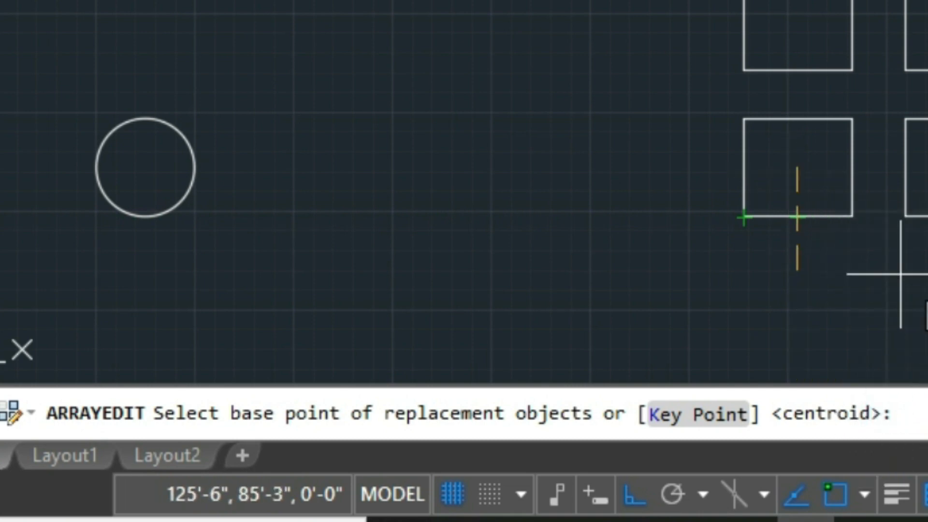
pyautogui.press('Return')
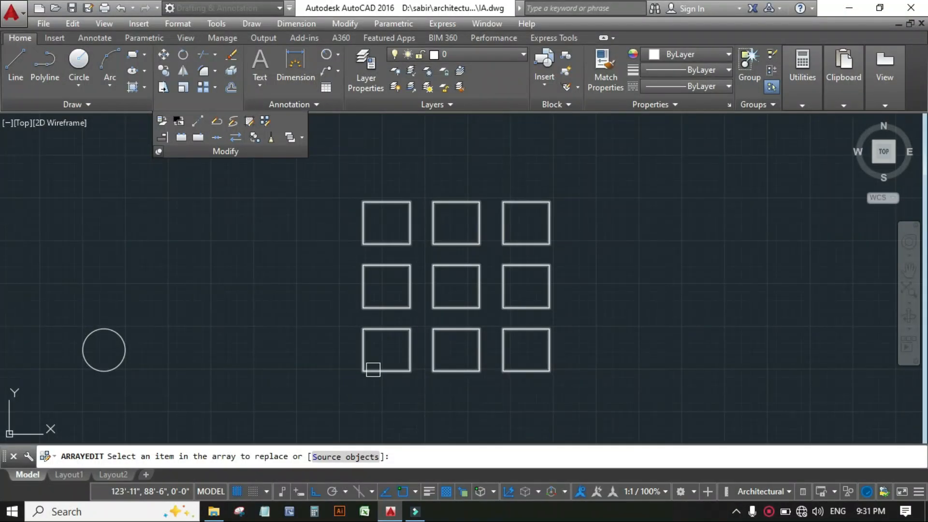
pyautogui.click(373, 370)
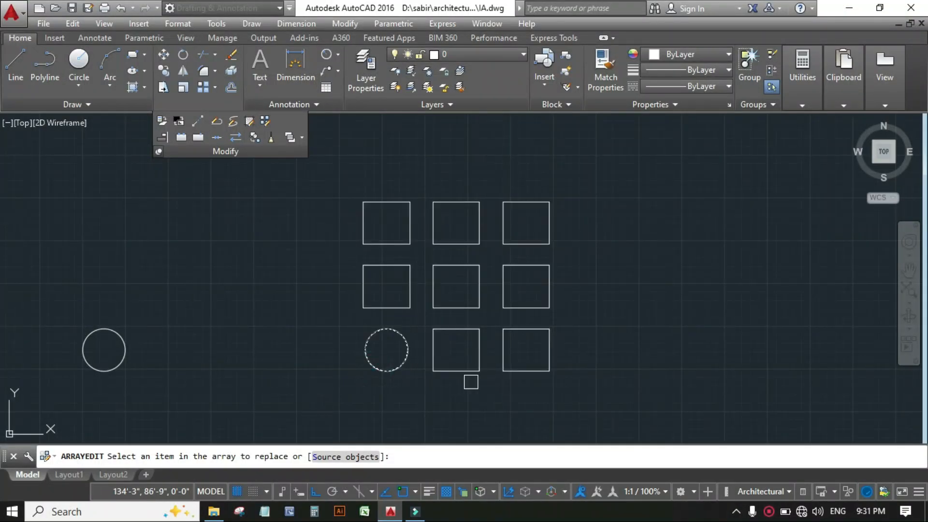
pyautogui.click(514, 372)
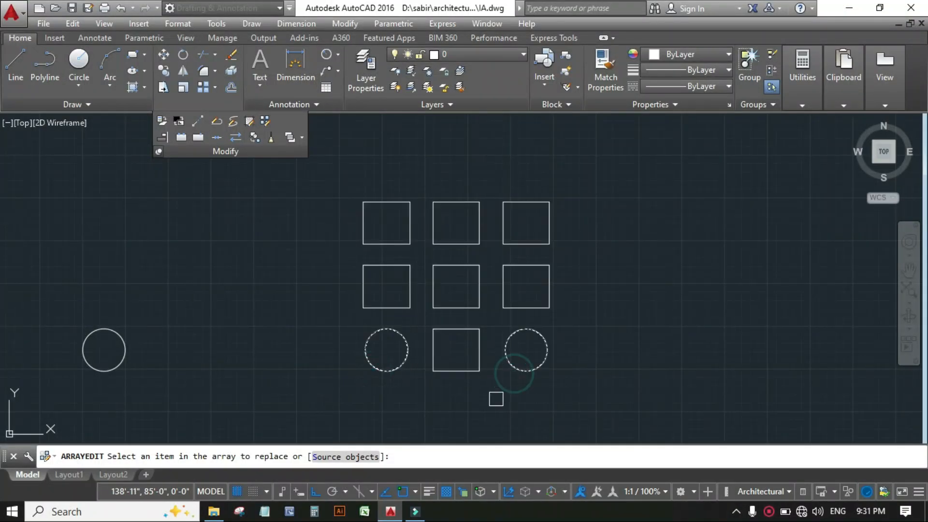
pyautogui.click(324, 457)
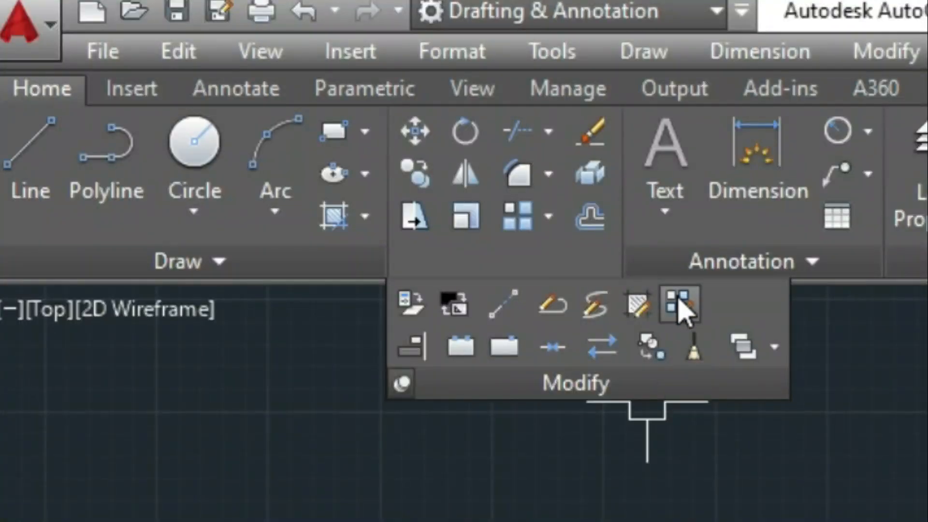
# Run Edit Array on the array of squares, exit without choosing an edit option, and select the array to show its settings.
pyautogui.click(678, 305)
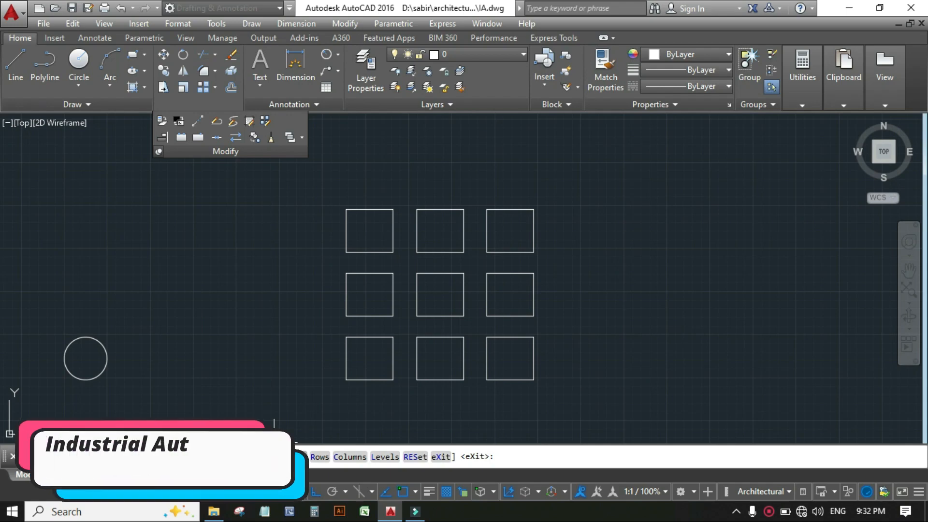
pyautogui.press('Return')
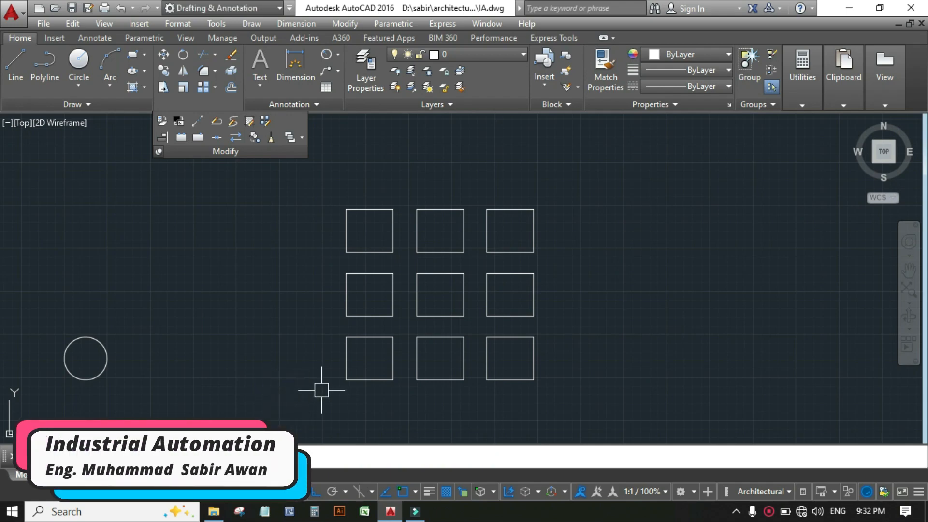
pyautogui.click(370, 381)
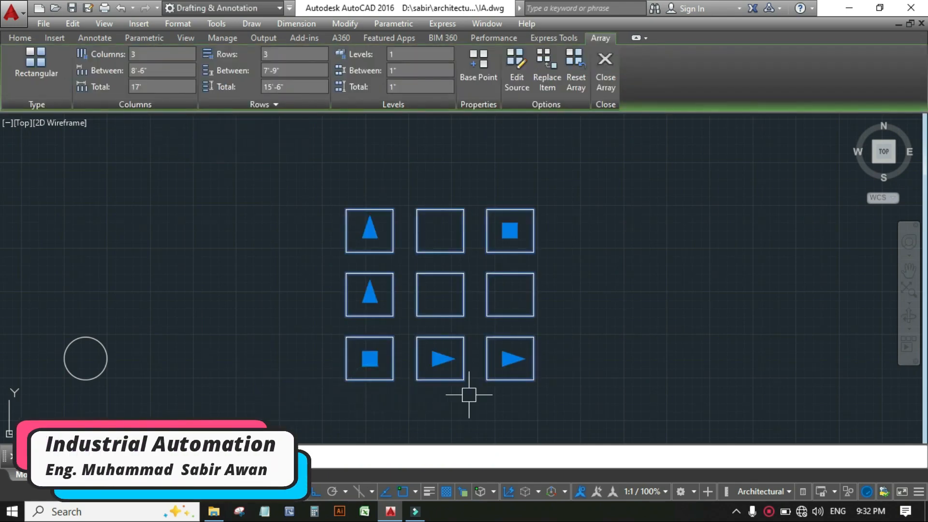
# Try extending the array to five columns with its column-count grip, undo it, and reselect the array to check its base point.
pyautogui.moveTo(369, 360)
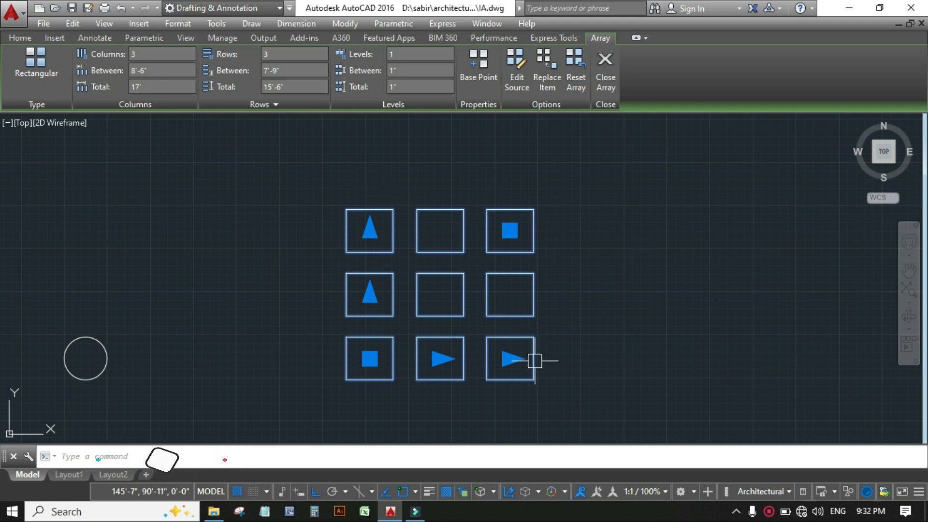
pyautogui.moveTo(517, 358); pyautogui.dragTo(652, 357)
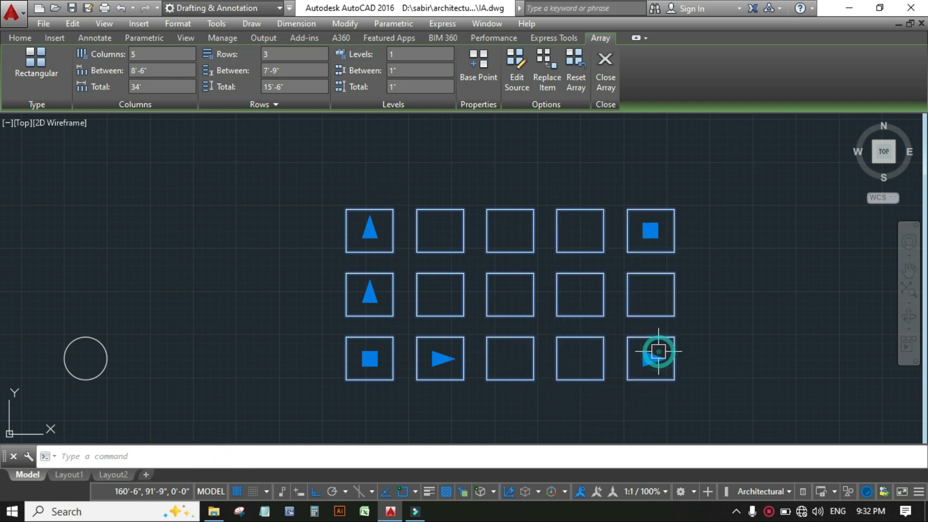
pyautogui.hotkey('ctrl', 'z')
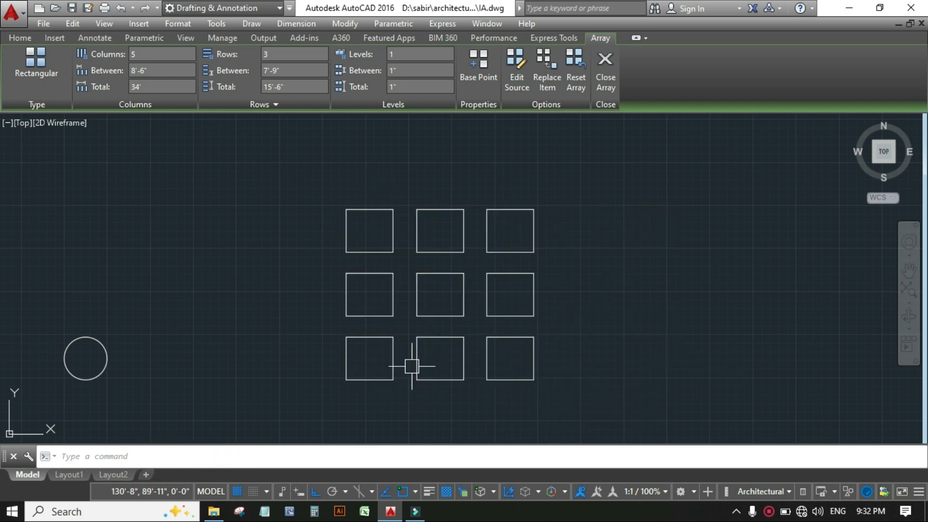
pyautogui.click(392, 379)
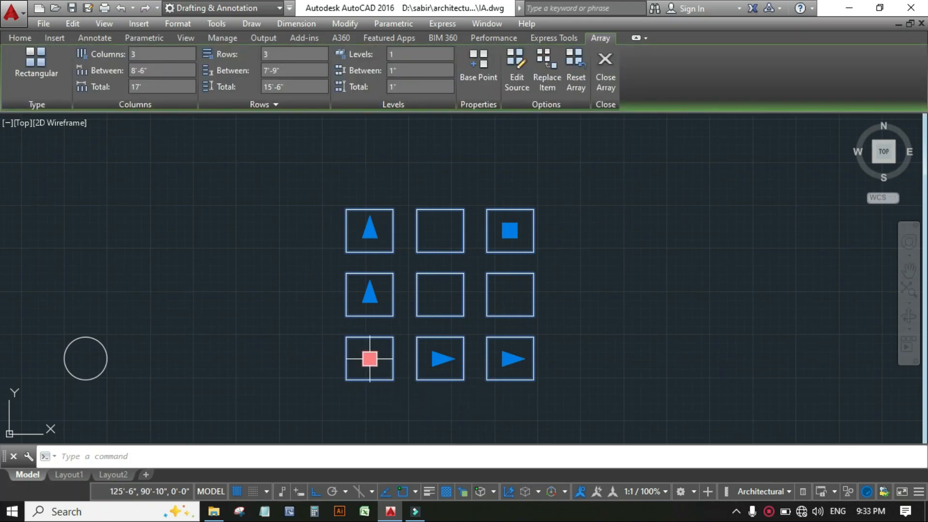
pyautogui.press('Escape')
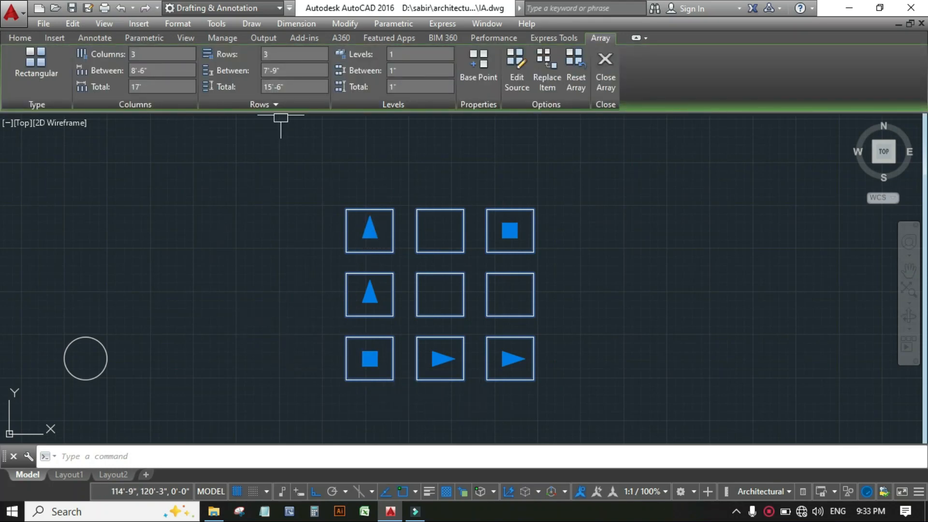
# Use Edit Array on the array of squares, turn Ortho off, and place a new base point in the empty area below its lower-left square.
pyautogui.click(266, 320)
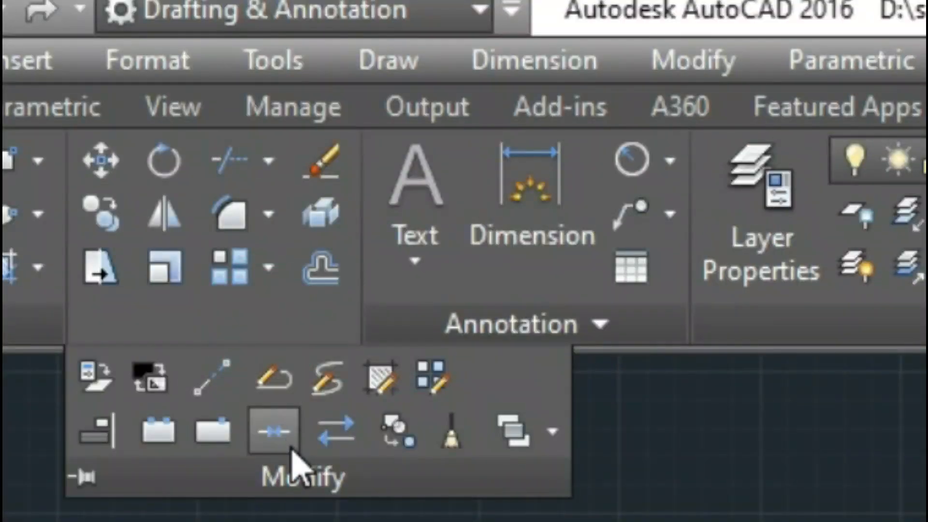
pyautogui.click(428, 379)
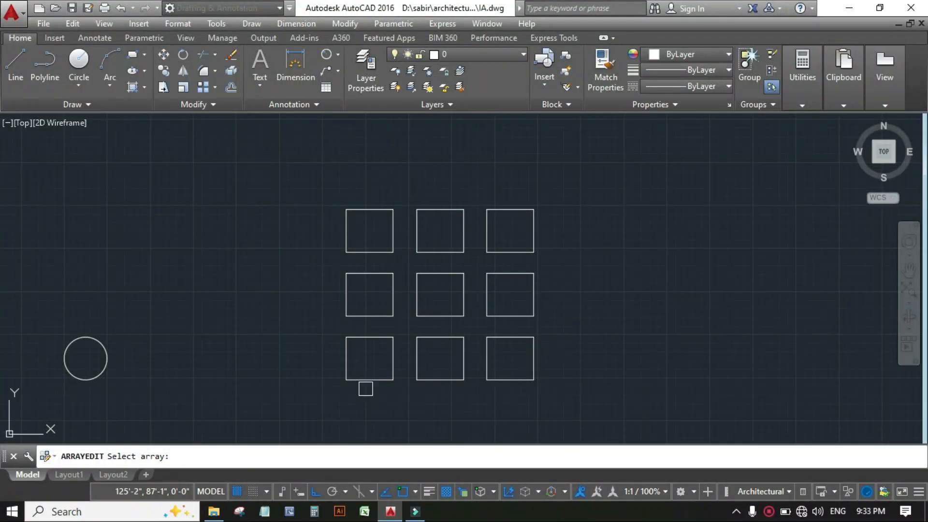
pyautogui.click(362, 379)
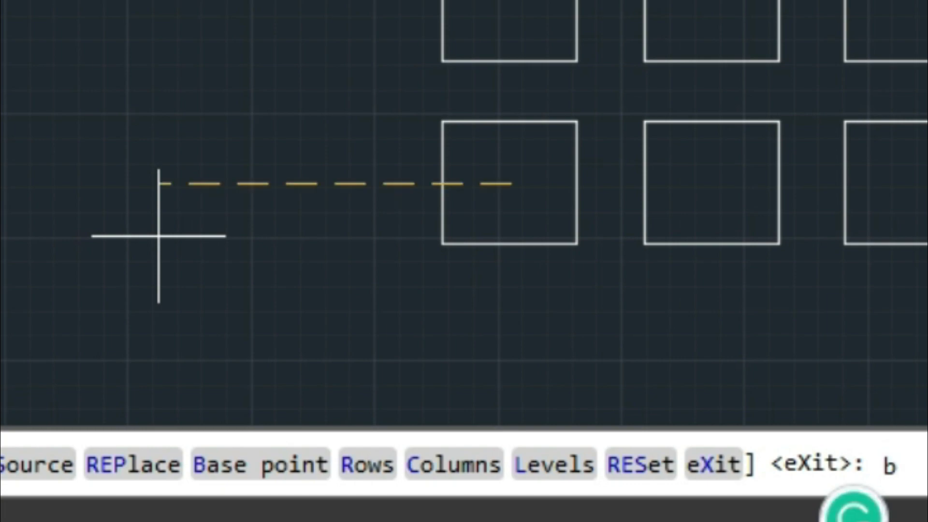
pyautogui.press('Return')
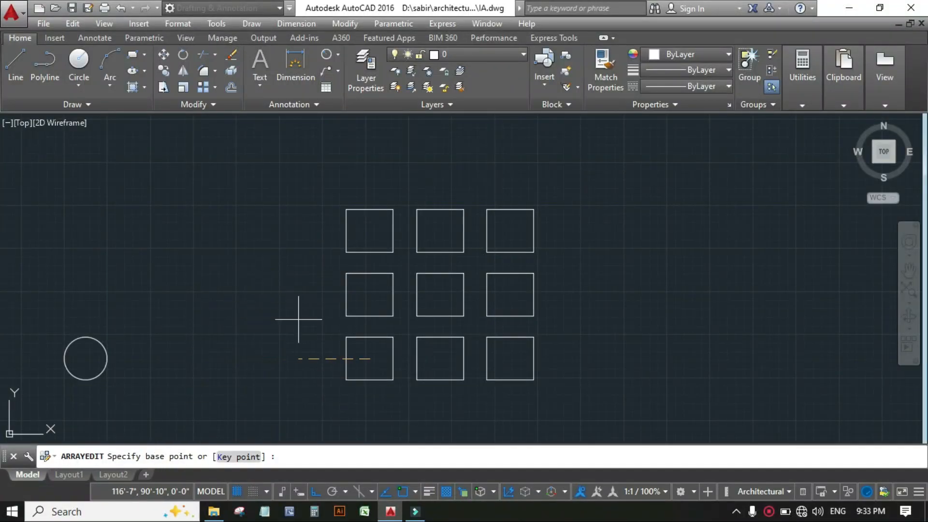
pyautogui.scroll(-4, 401, 241)
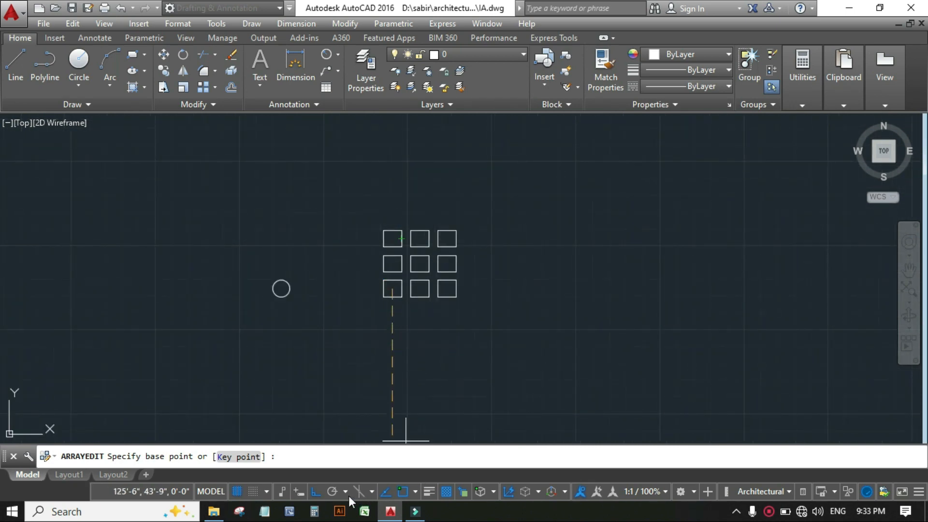
pyautogui.click(314, 494)
pyautogui.click(430, 380)
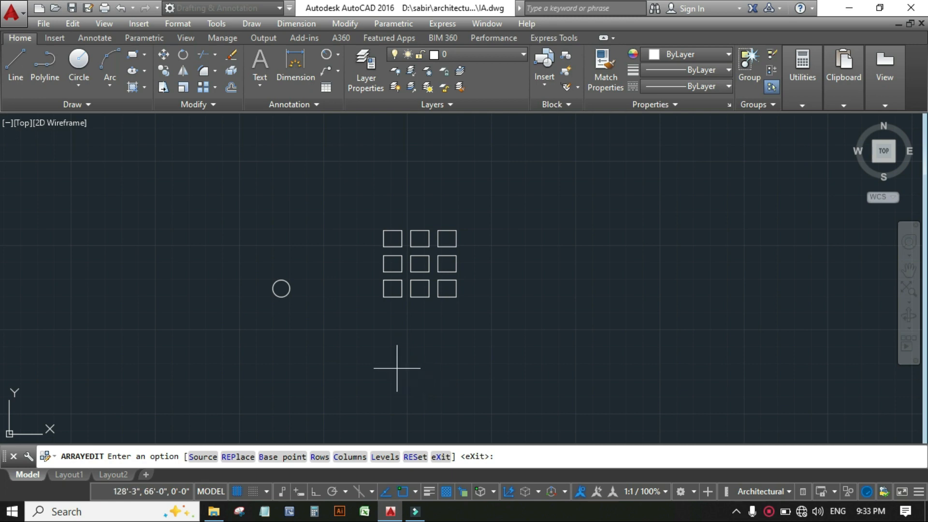
# Exit the array edit, inspect the relocated base point grip on the selected array, and undo the base point change.
pyautogui.press('Return')
pyautogui.click(420, 293)
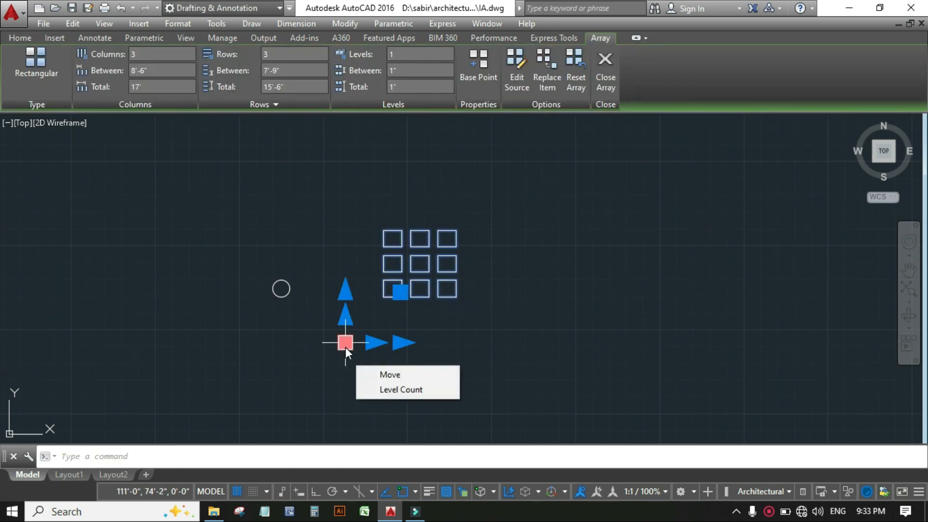
pyautogui.scroll(4, 390, 289)
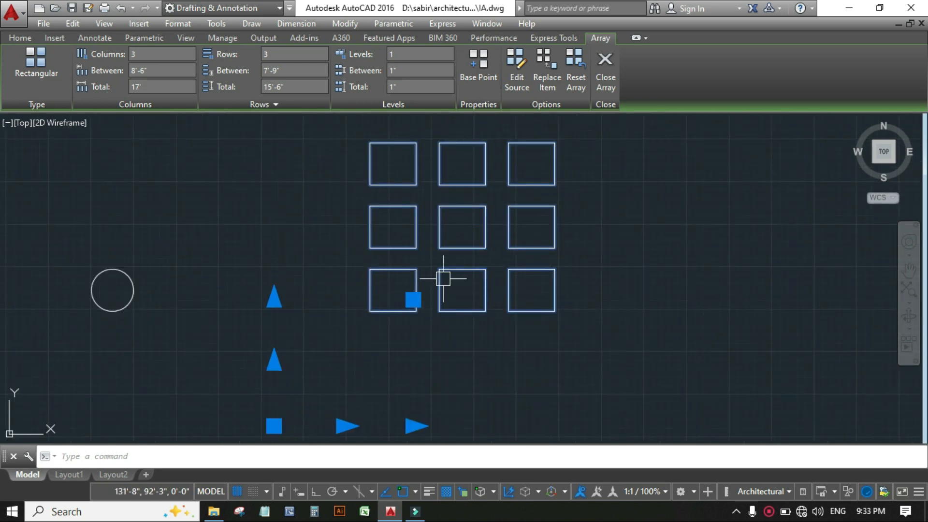
pyautogui.hotkey('ctrl', 'z')
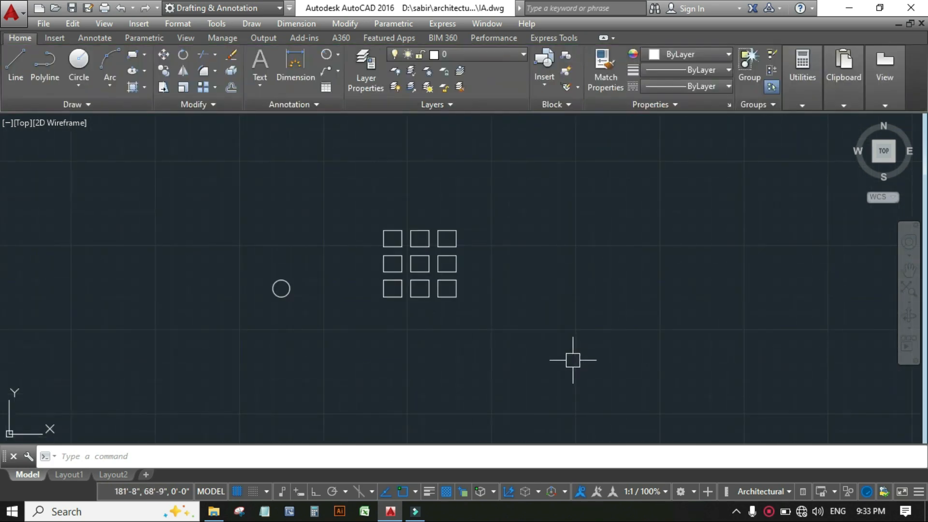
pyautogui.scroll(6, 573, 360)
pyautogui.scroll(-2, 397, 375)
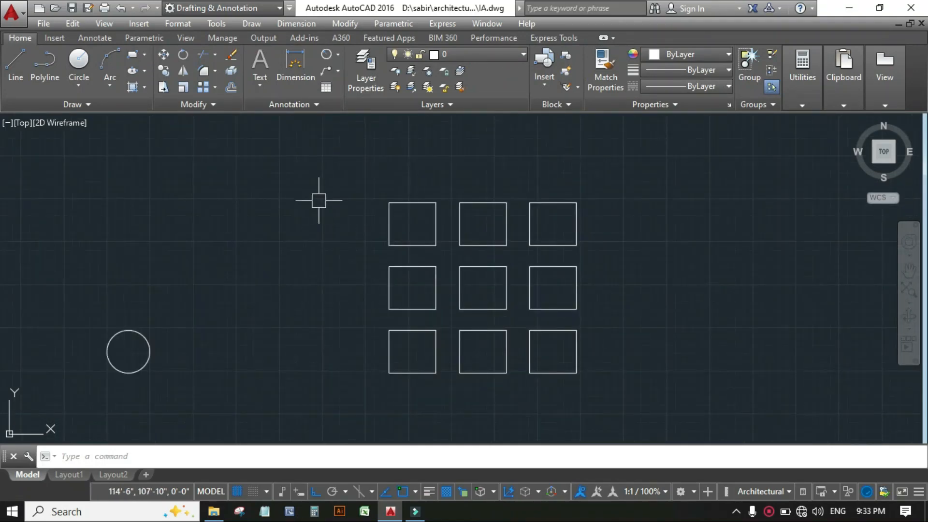
# Start Edit Array on the array of squares and set its number of rows to 5.
pyautogui.click(212, 105)
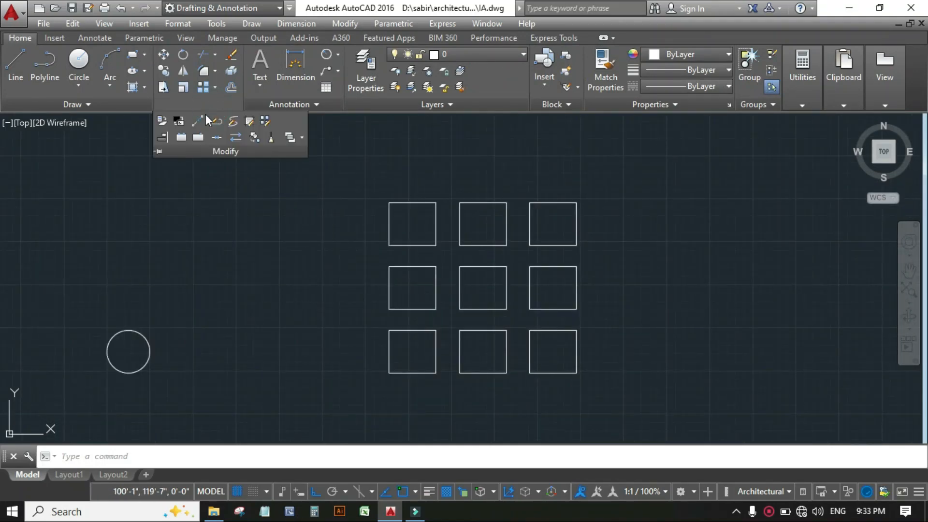
pyautogui.click(266, 121)
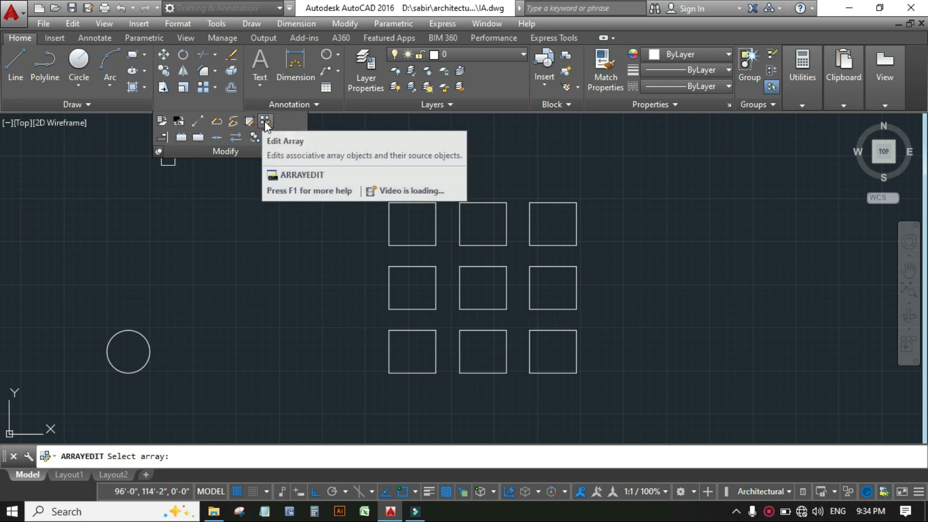
pyautogui.click(425, 372)
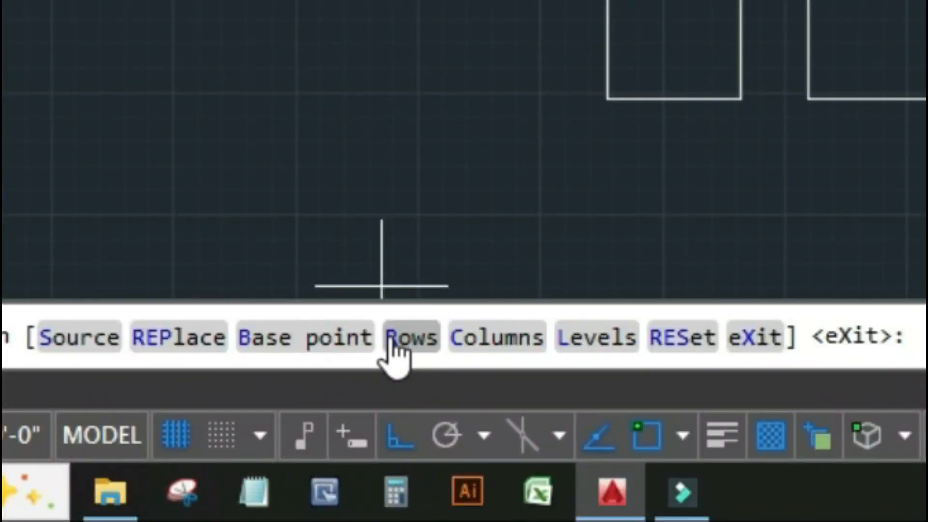
pyautogui.click(391, 344)
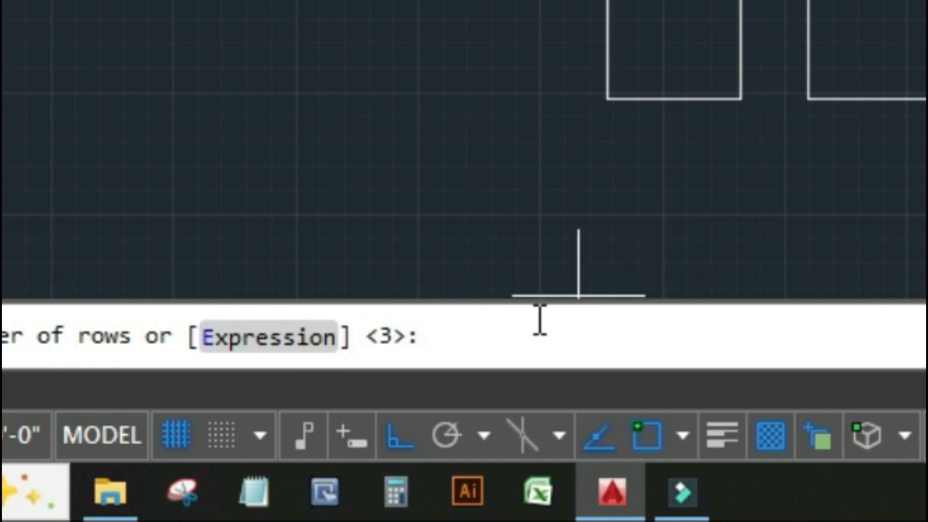
pyautogui.click(483, 335)
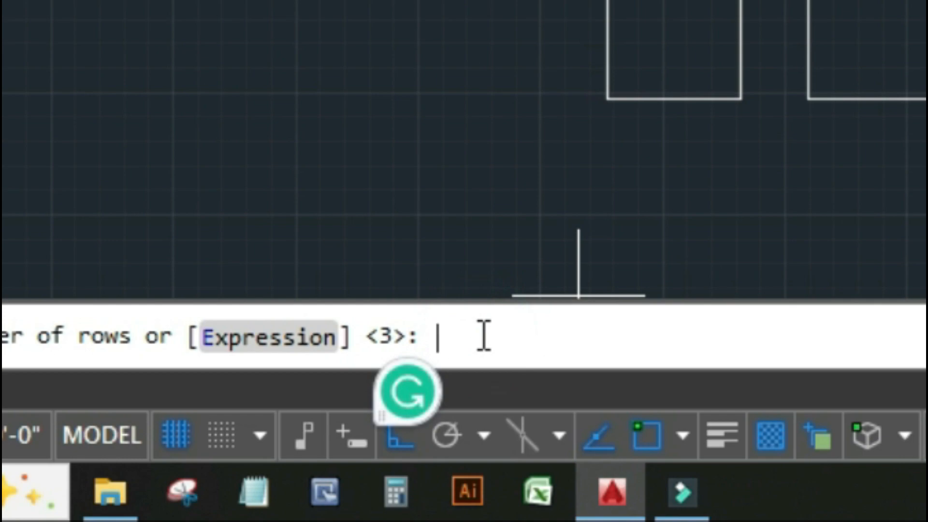
pyautogui.write('5')
pyautogui.press('Return')
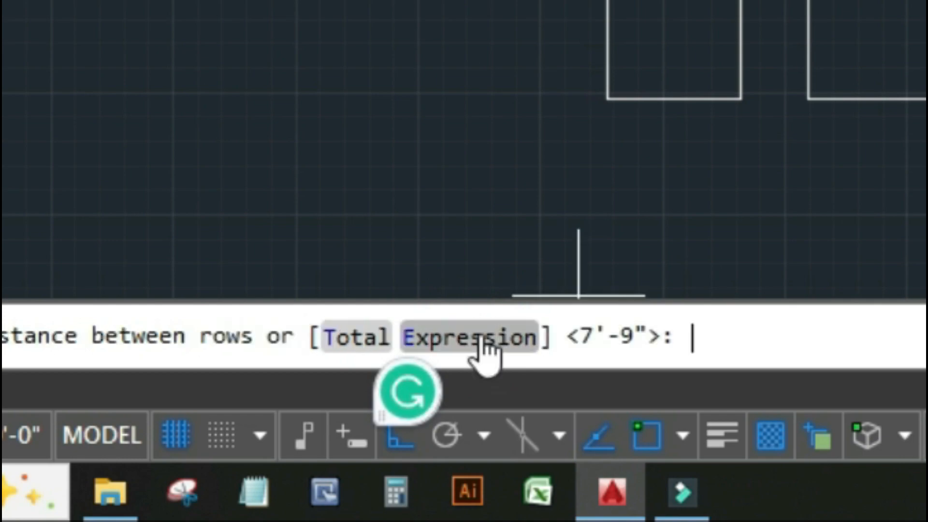
# Set the distance between rows to 10', accept the default 0" elevation increment, and exit the array edit.
pyautogui.scroll(-2, 370, 418)
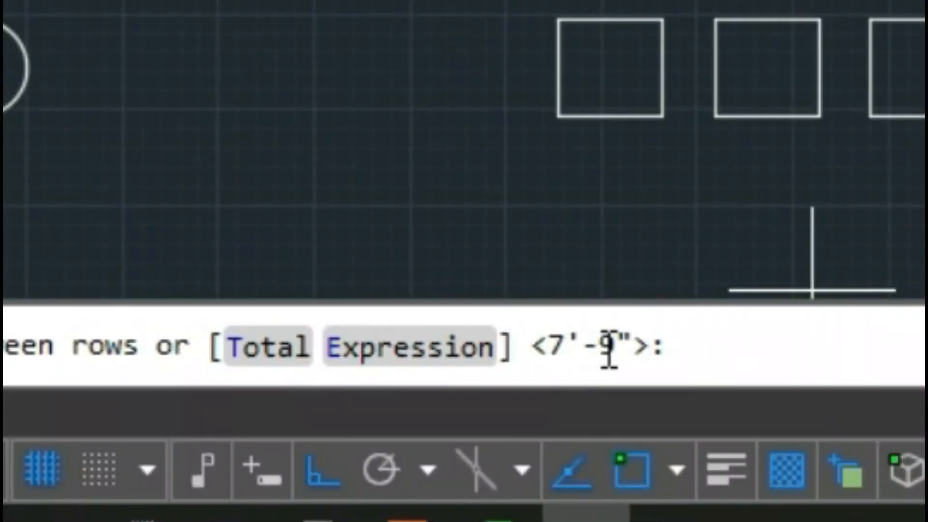
pyautogui.click(734, 344)
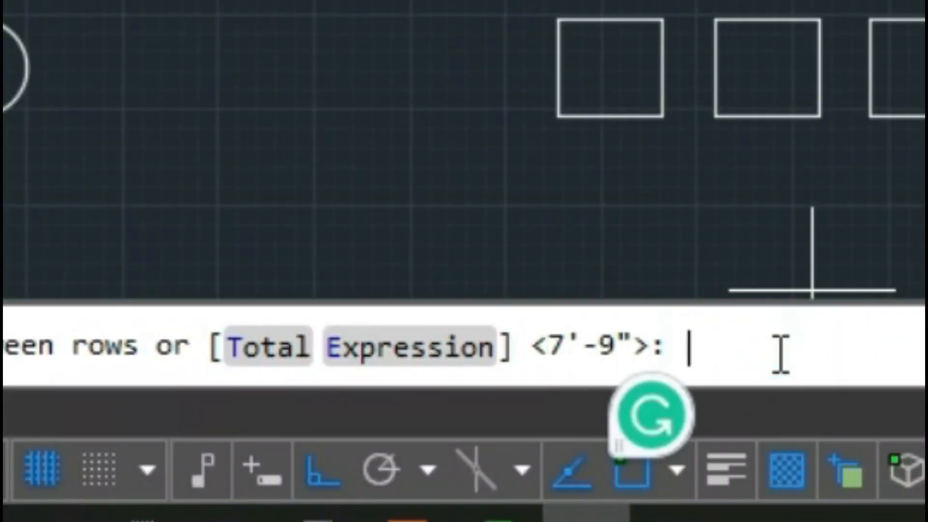
pyautogui.write("10'")
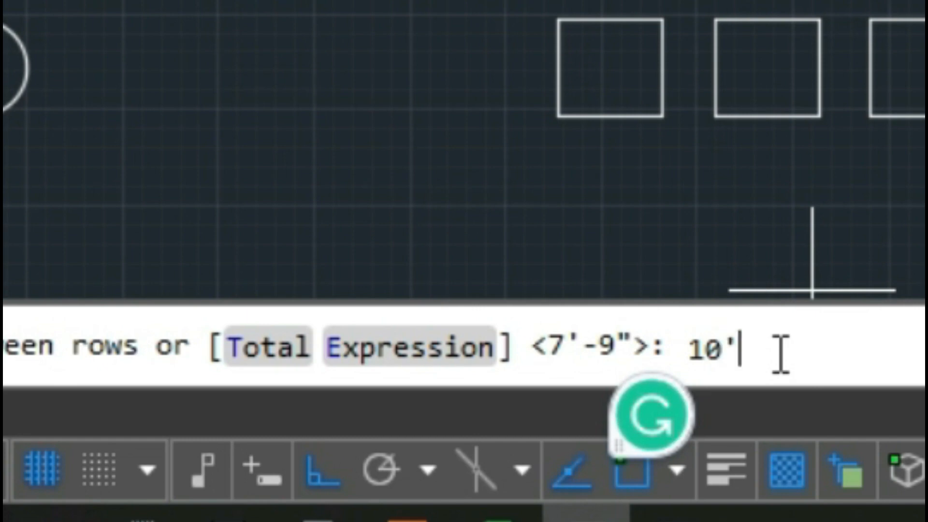
pyautogui.press('Return')
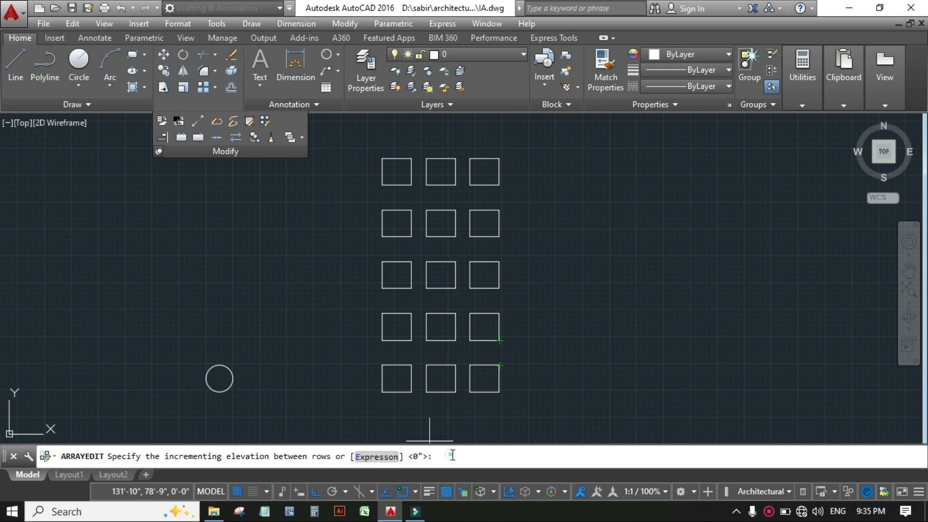
pyautogui.press('Return')
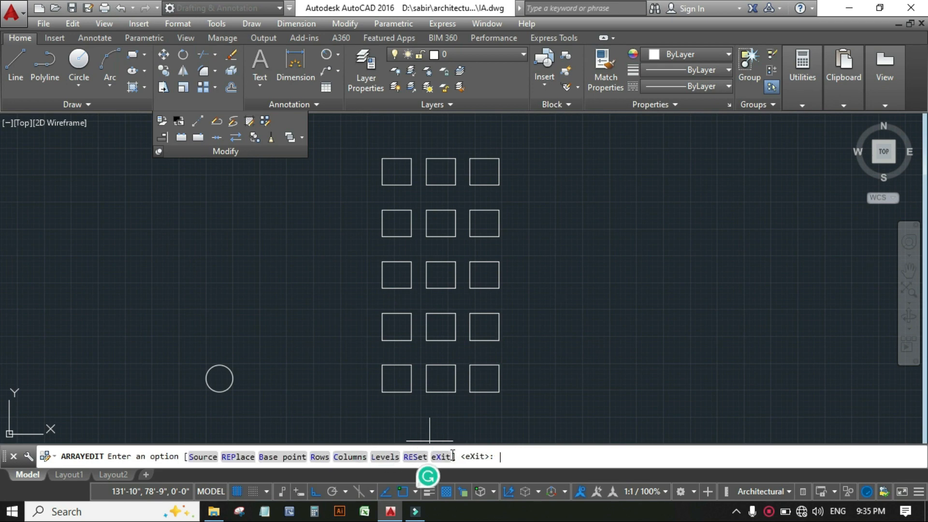
pyautogui.press('Return')
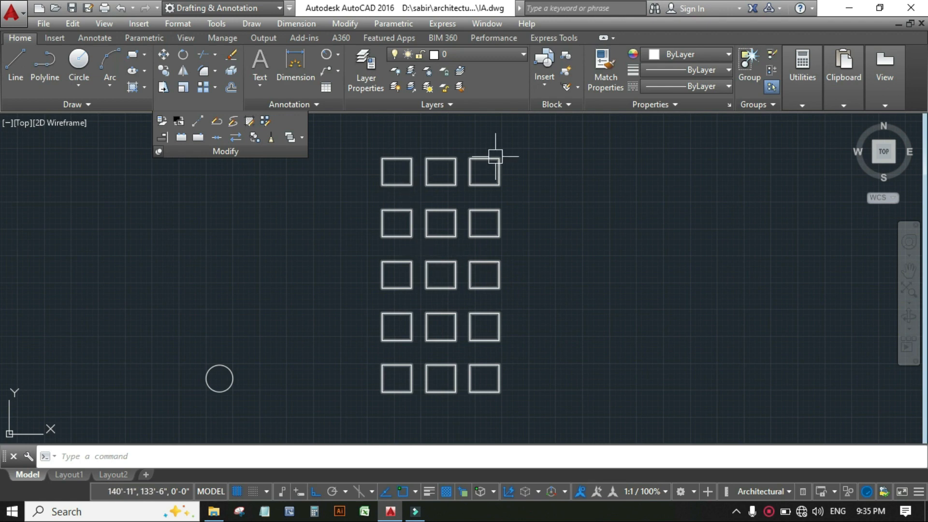
# Start Edit Array on the five-row array and set its number of columns to 5.
pyautogui.click(266, 120)
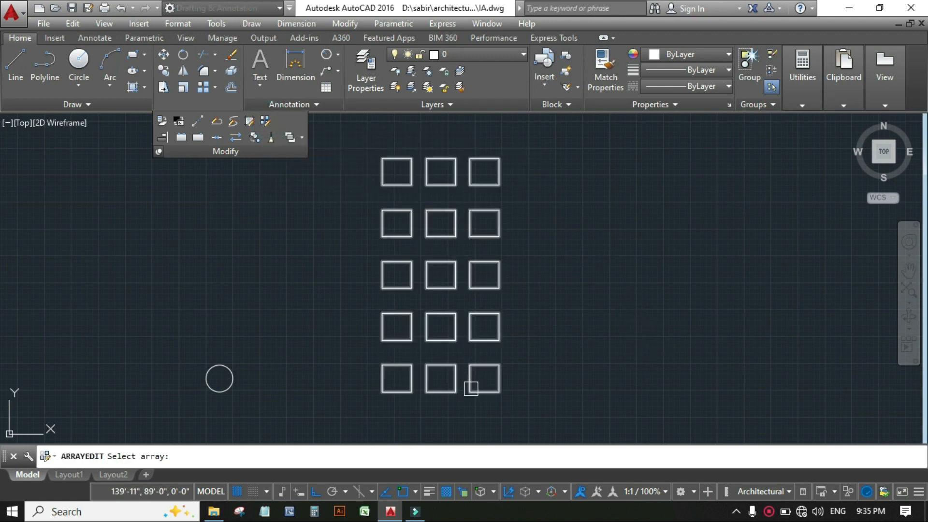
pyautogui.click(396, 390)
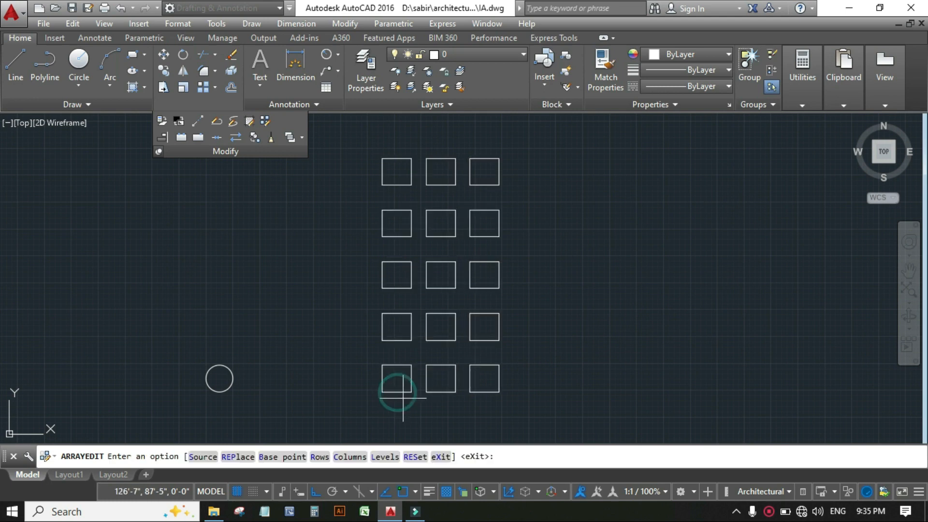
pyautogui.click(338, 460)
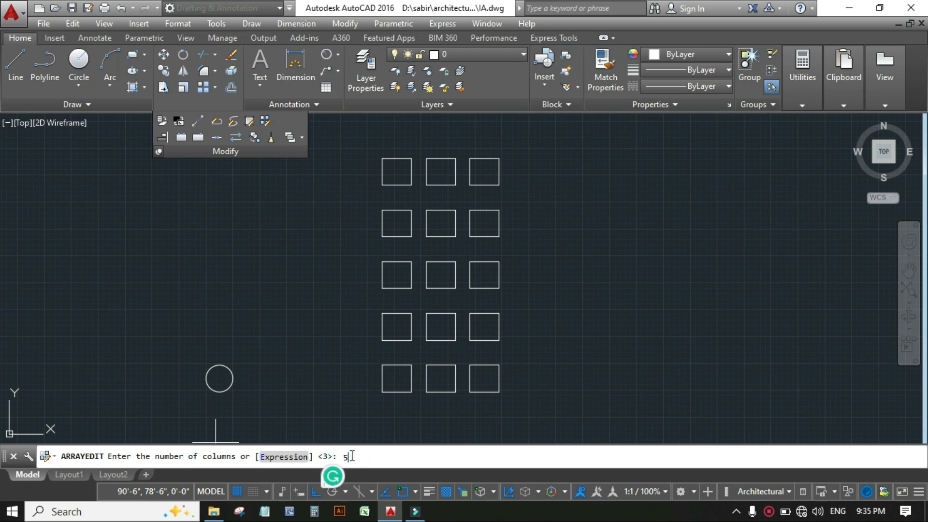
pyautogui.press('Return')
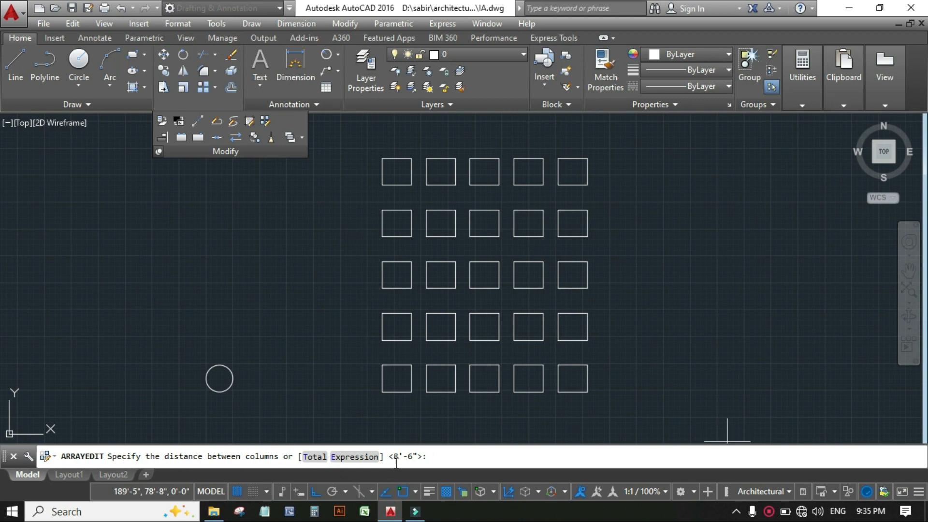
# Set the distance between columns to 10' and exit the array edit.
pyautogui.click(440, 457)
pyautogui.write('10')
pyautogui.press('Return')
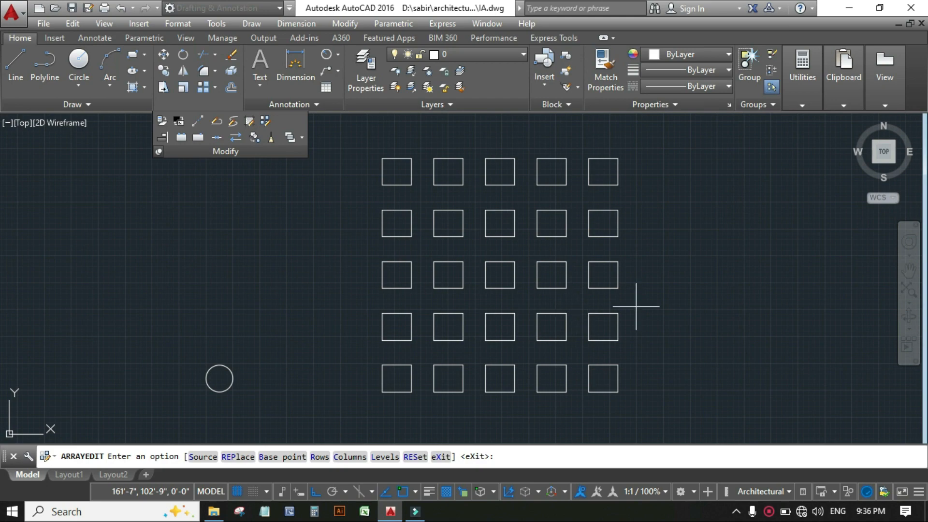
pyautogui.press('Return')
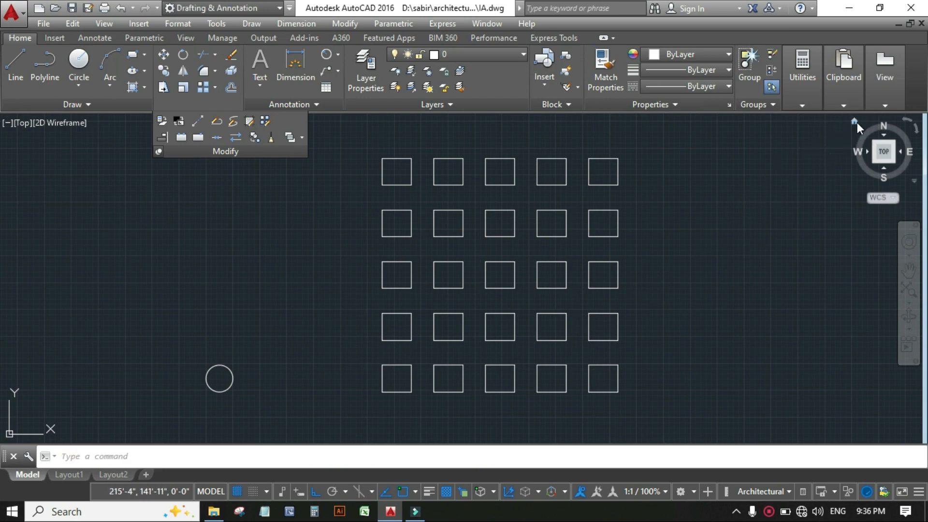
# Switch from the top view to the isometric home view to see the array in 3D.
pyautogui.click(856, 122)
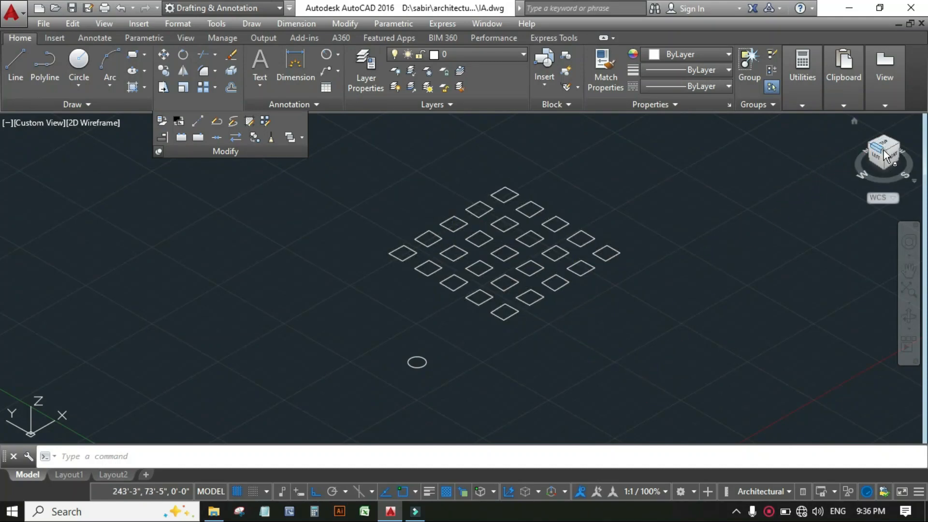
pyautogui.moveTo(884, 154)
pyautogui.mouseDown()
pyautogui.moveTo(885, 124)
pyautogui.moveTo(886, 166)
pyautogui.mouseUp()
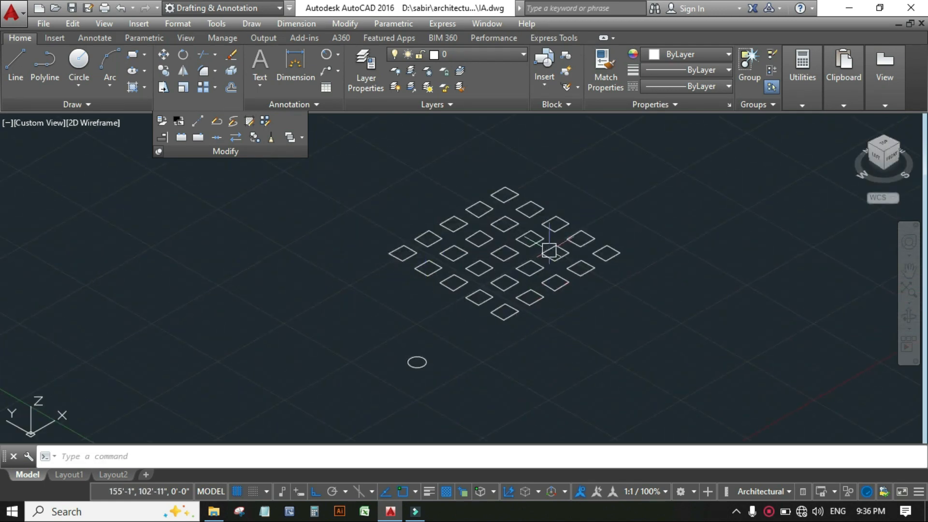
# Return to the north-up top view and use Edit Array to reduce the five-by-five array to 2 rows and 2 columns.
pyautogui.click(887, 143)
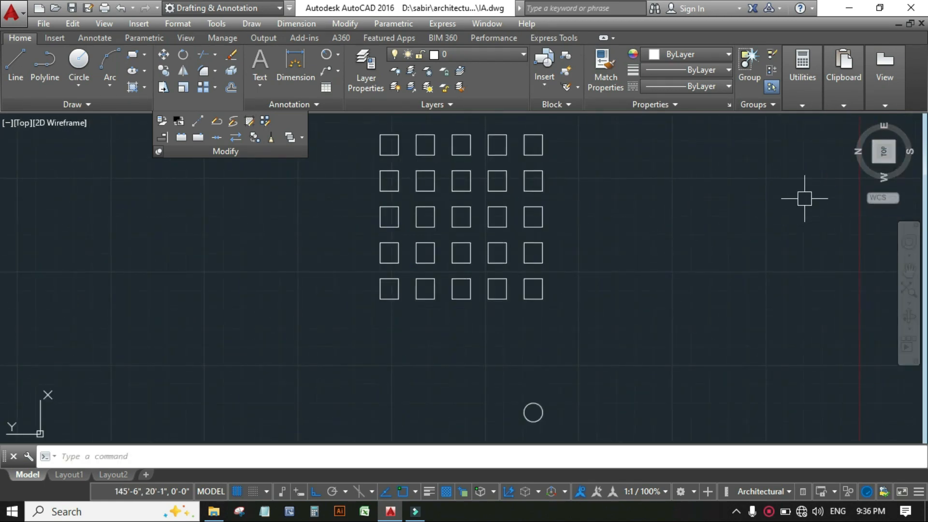
pyautogui.click(902, 145)
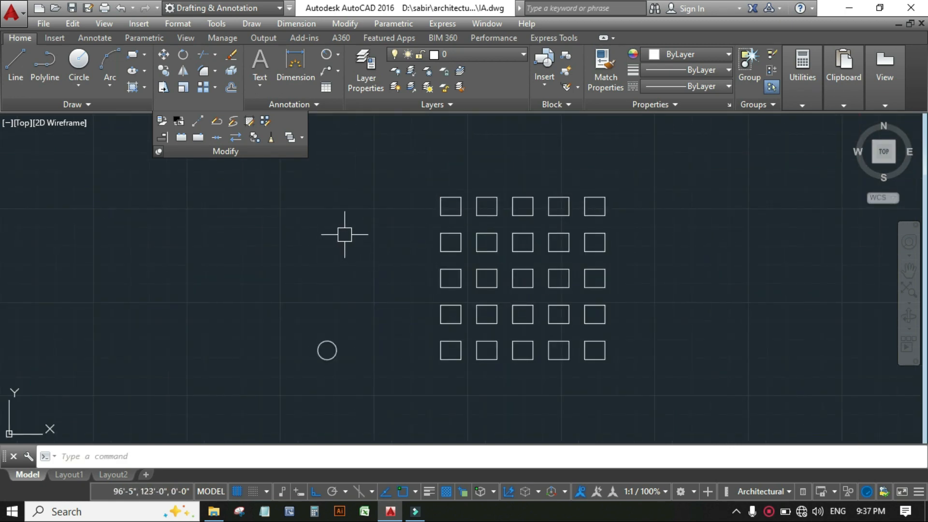
pyautogui.click(264, 120)
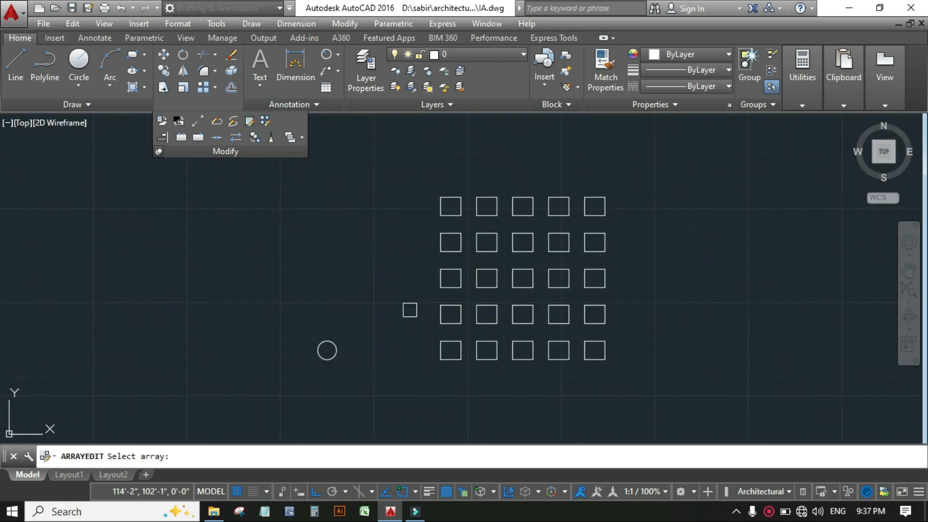
pyautogui.click(441, 352)
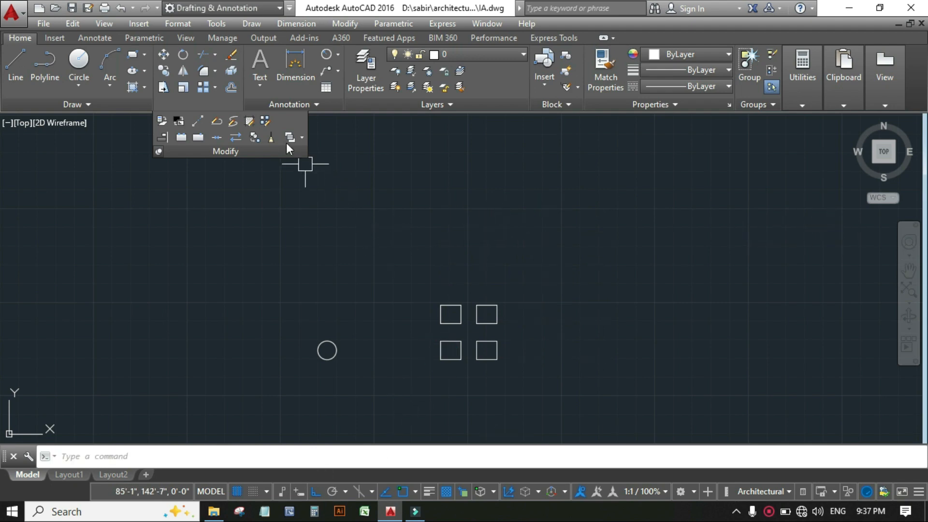
# Edit the two-by-two array to have 3 levels spaced 10' apart, and exit the array edit.
pyautogui.click(264, 122)
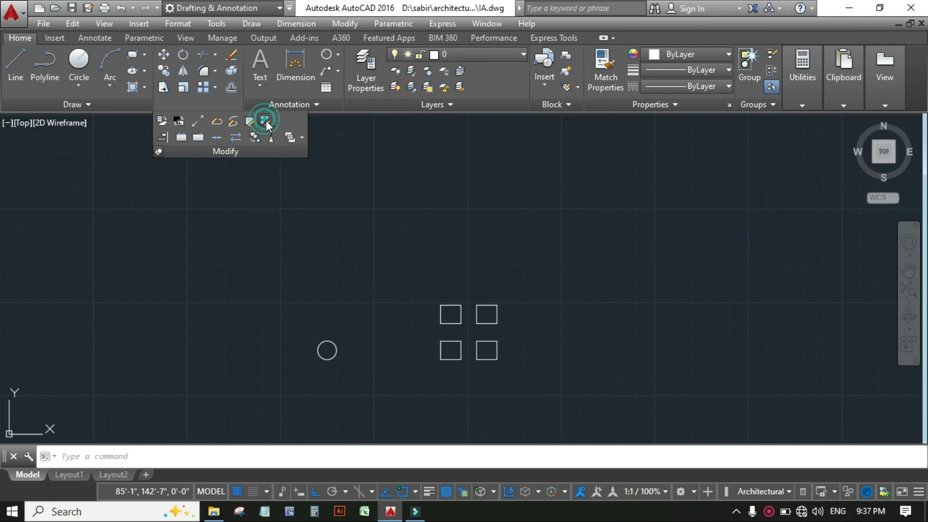
pyautogui.click(441, 353)
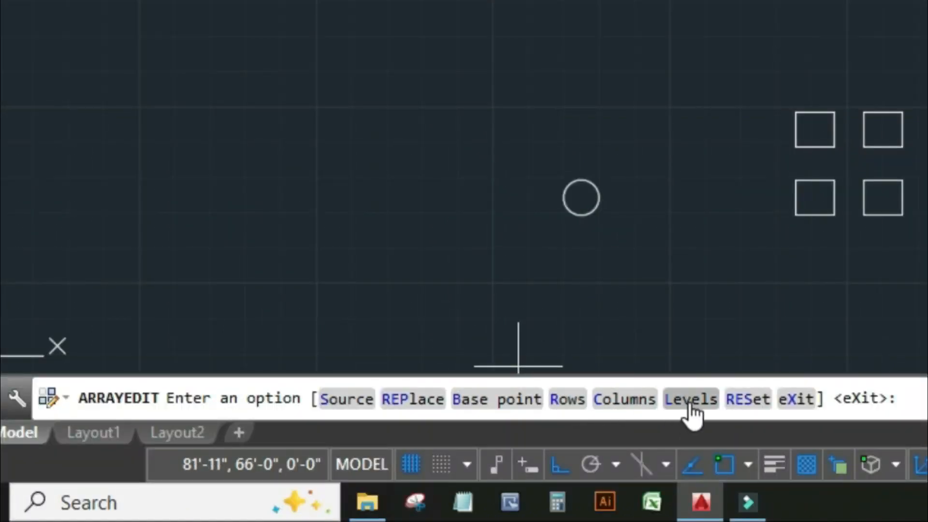
pyautogui.click(686, 408)
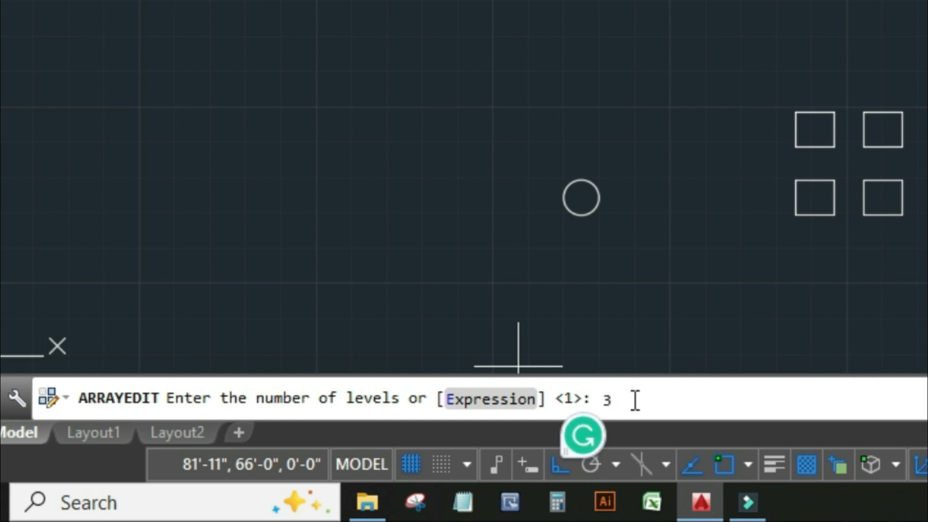
pyautogui.press('Return')
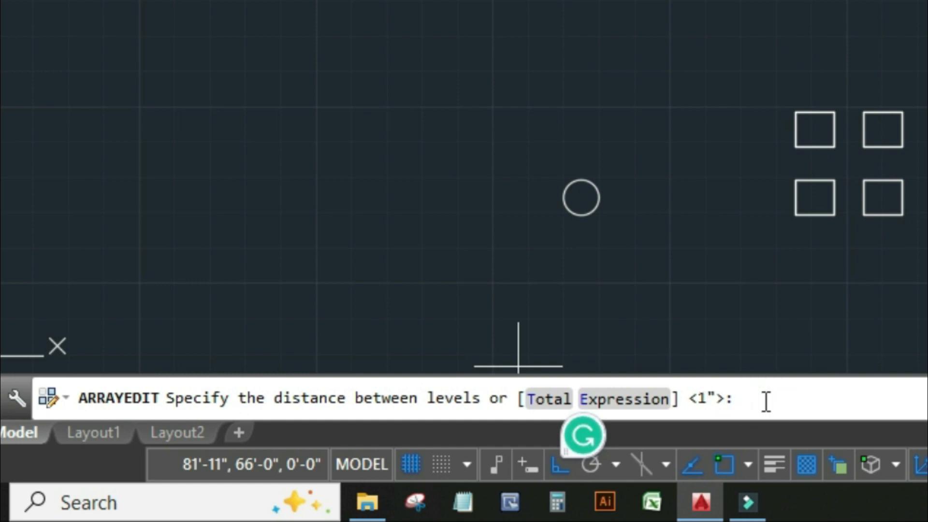
pyautogui.write('10')
pyautogui.press('Return')
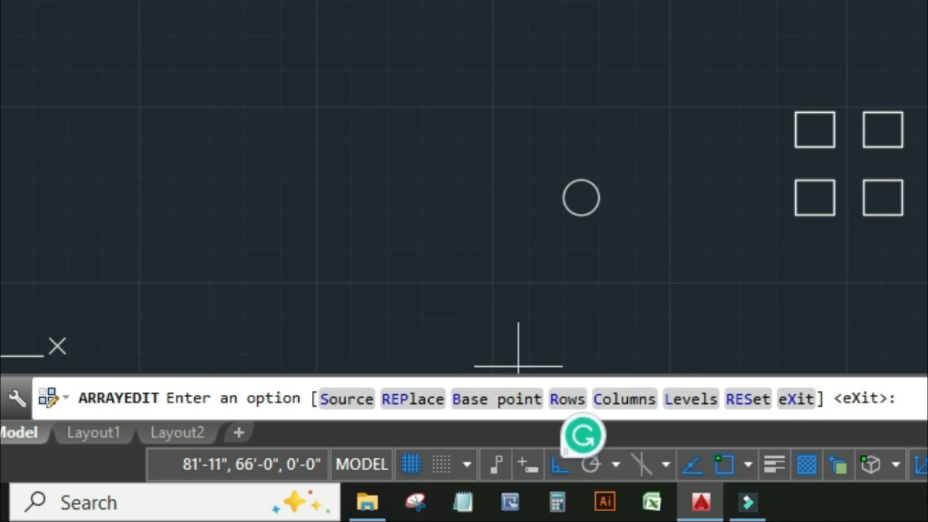
pyautogui.press('Return')
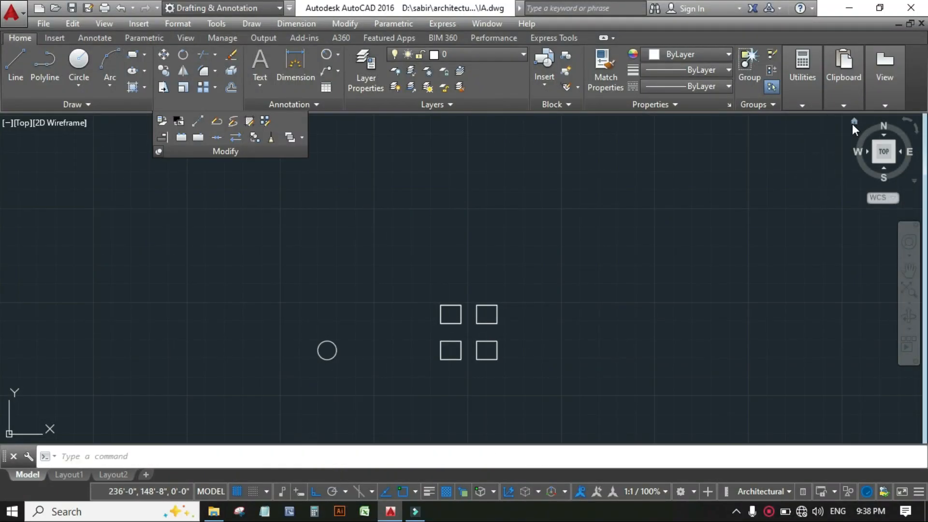
# Examine the array's stacked levels and its array parameters in a rotated 3D view, and return to the top view.
pyautogui.click(852, 121)
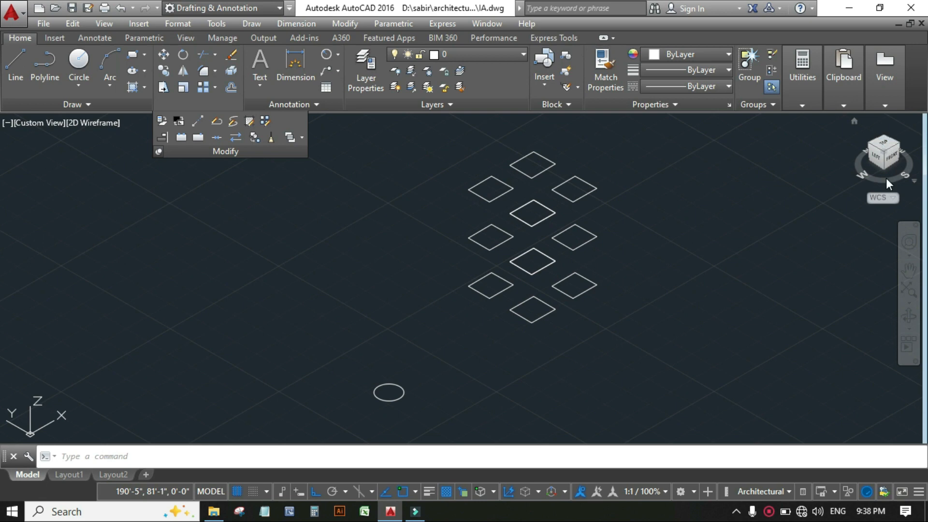
pyautogui.moveTo(885, 180)
pyautogui.mouseDown()
pyautogui.moveTo(814, 151)
pyautogui.moveTo(851, 155)
pyautogui.moveTo(828, 160)
pyautogui.moveTo(839, 158)
pyautogui.mouseUp()
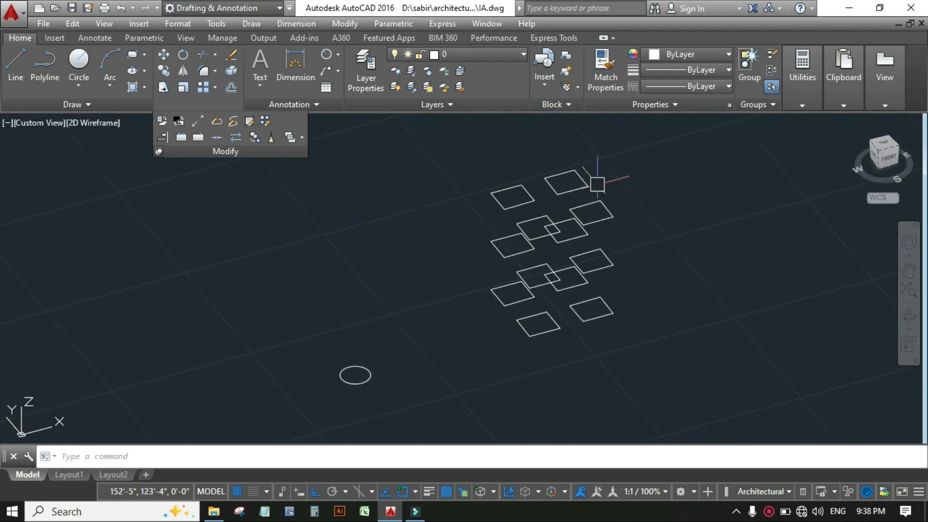
pyautogui.click(589, 184)
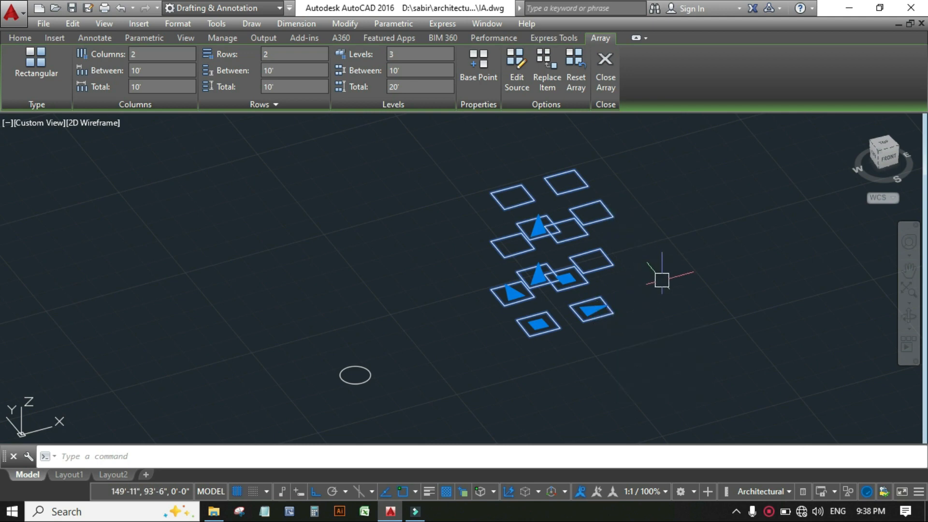
pyautogui.press('Escape')
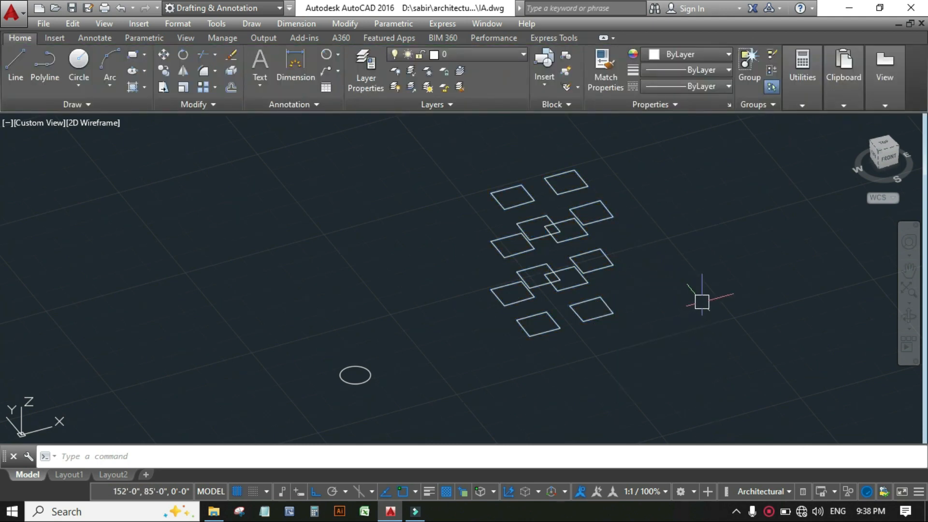
pyautogui.click(883, 144)
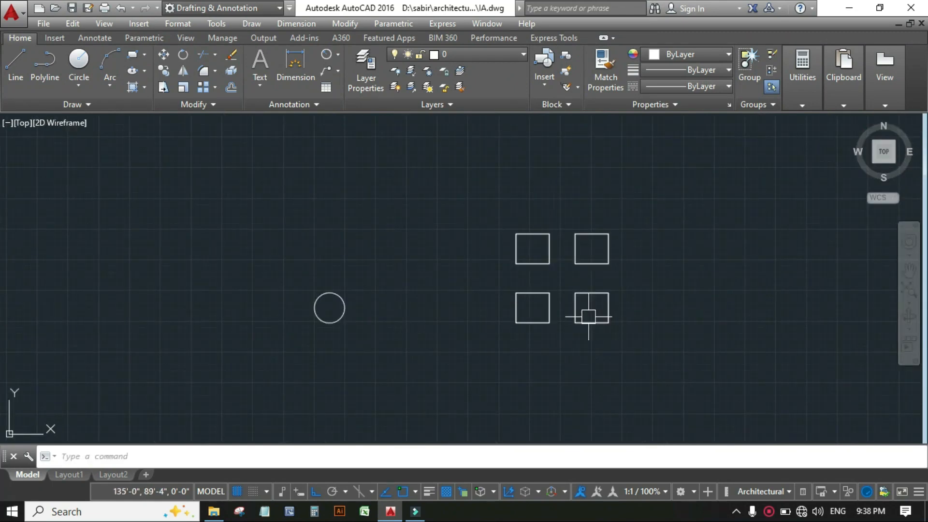
# Select the rectangular array and set both its column count and its row count to 3.
pyautogui.click(214, 103)
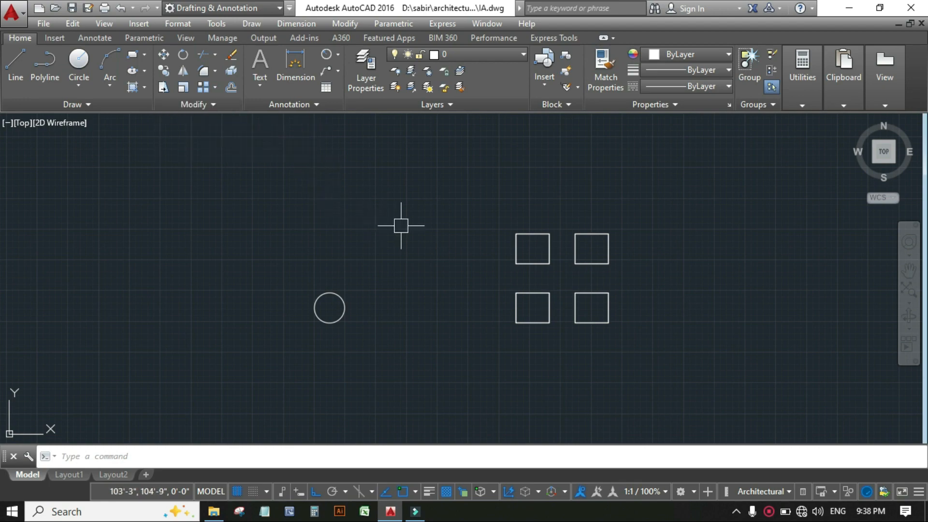
pyautogui.click(529, 329)
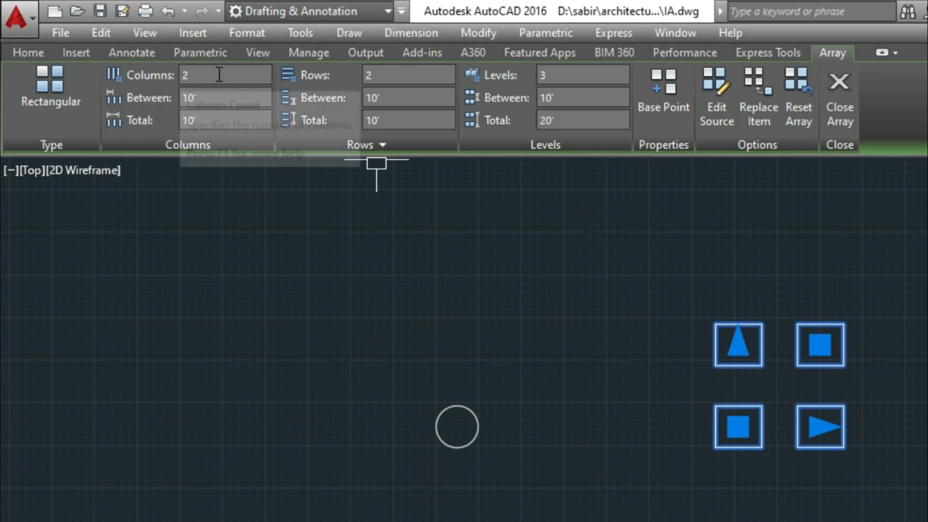
pyautogui.click(195, 72)
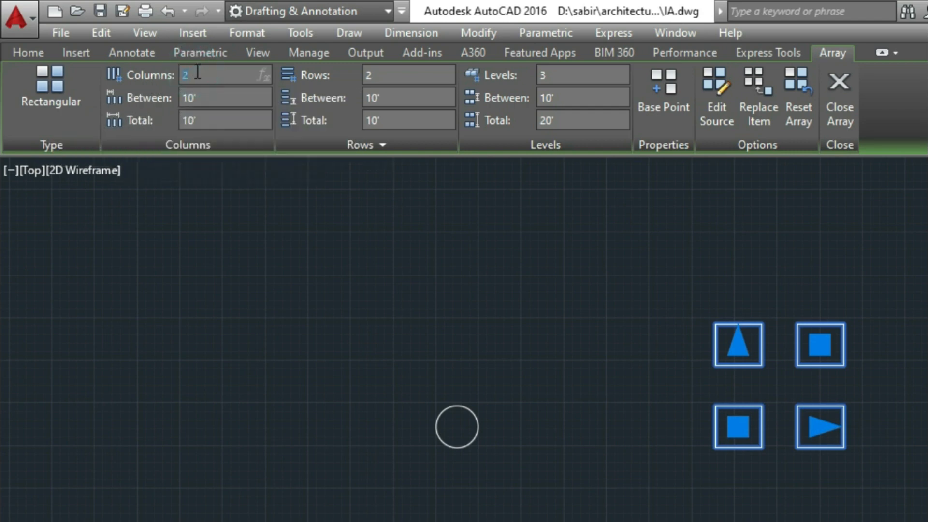
pyautogui.write('3')
pyautogui.press('Return')
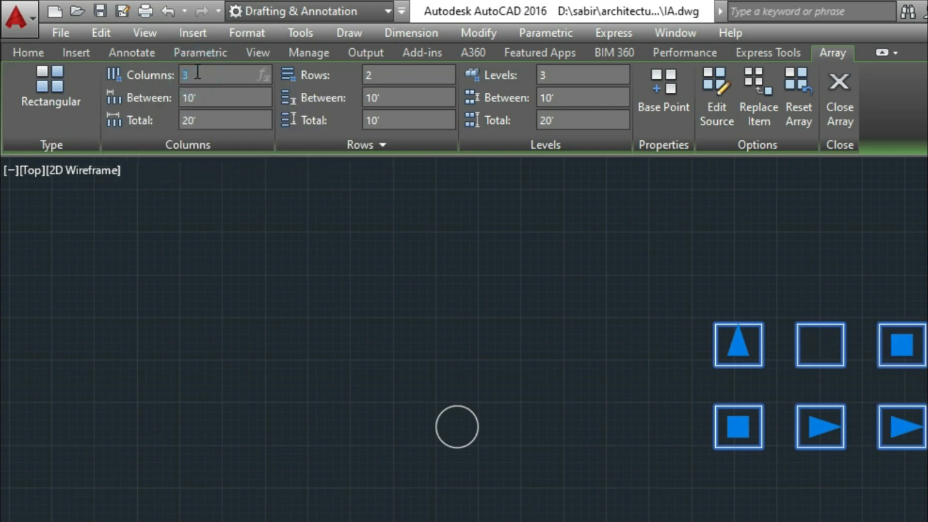
pyautogui.click(394, 73)
pyautogui.write('3')
pyautogui.press('Return')
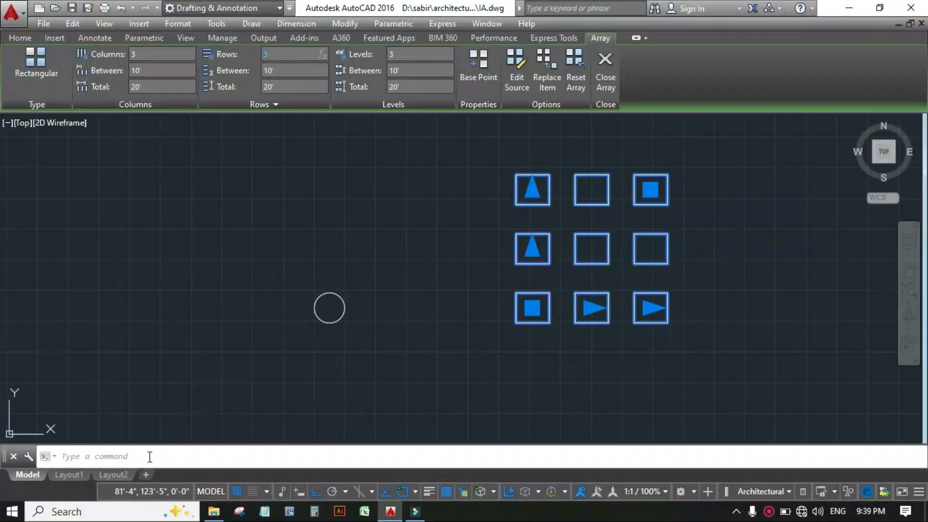
# Activate the command line for entering a command while the array is selected.
pyautogui.click(150, 456)
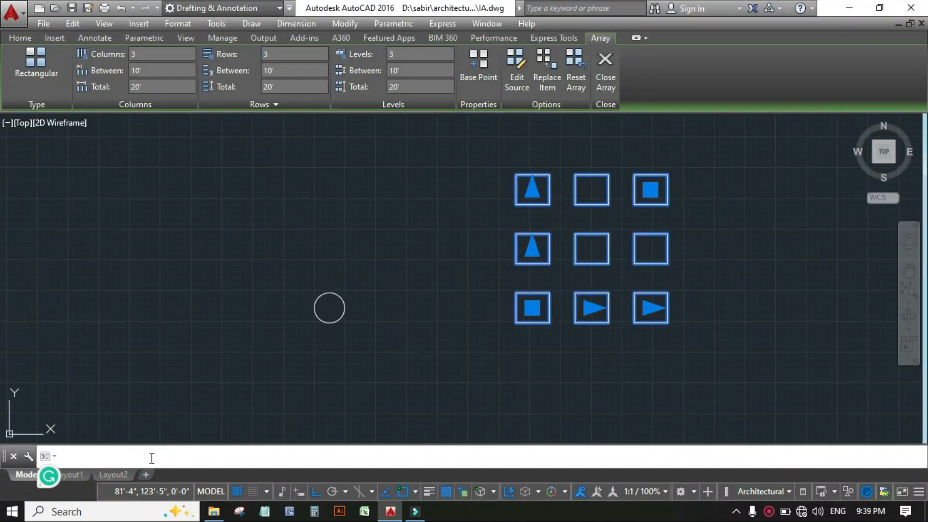